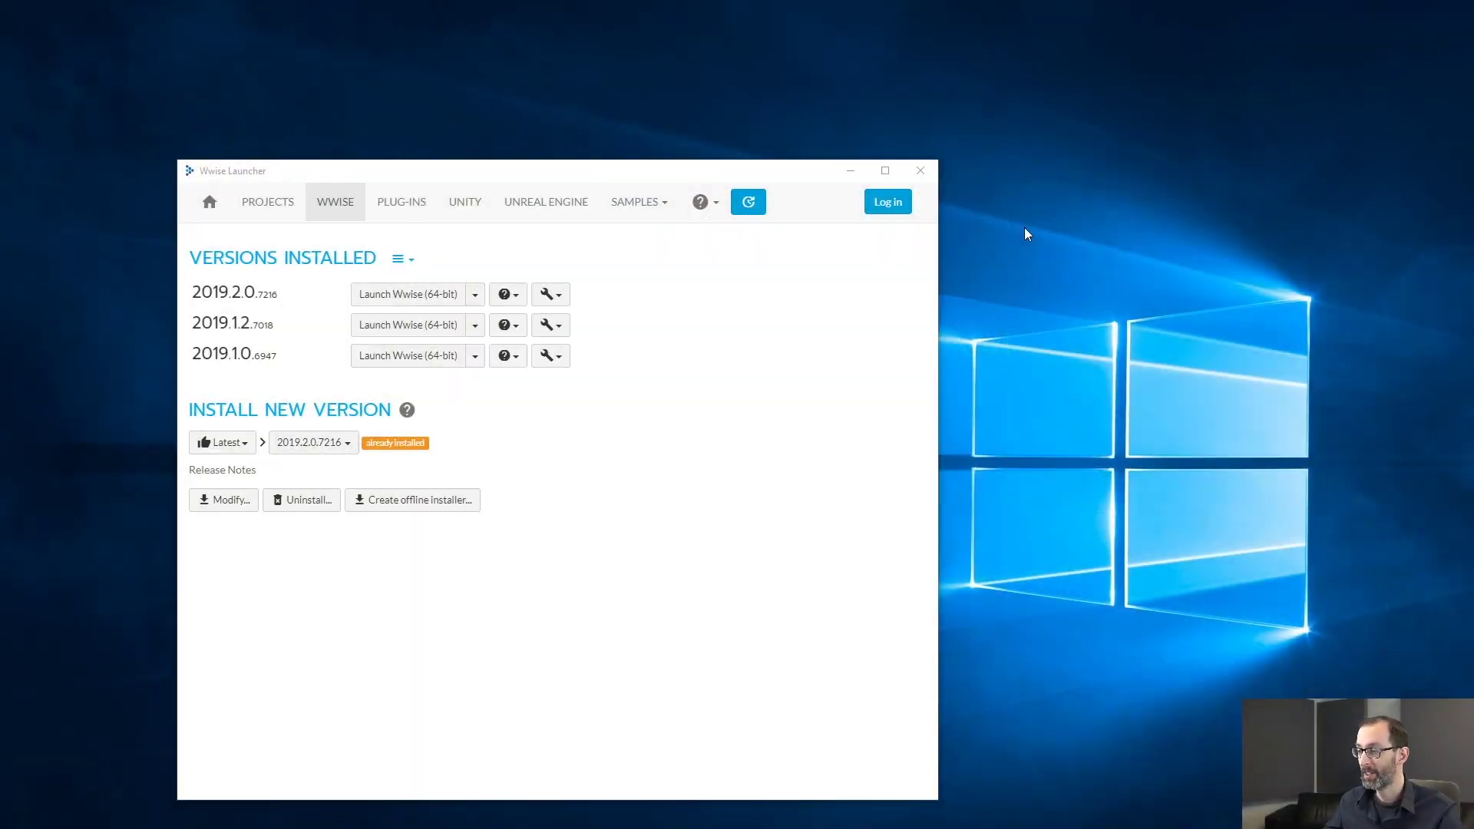
Open the Wwise 2019.2.0 installation folder in File Explorer from the Launcher's version options
click(551, 296)
click(598, 376)
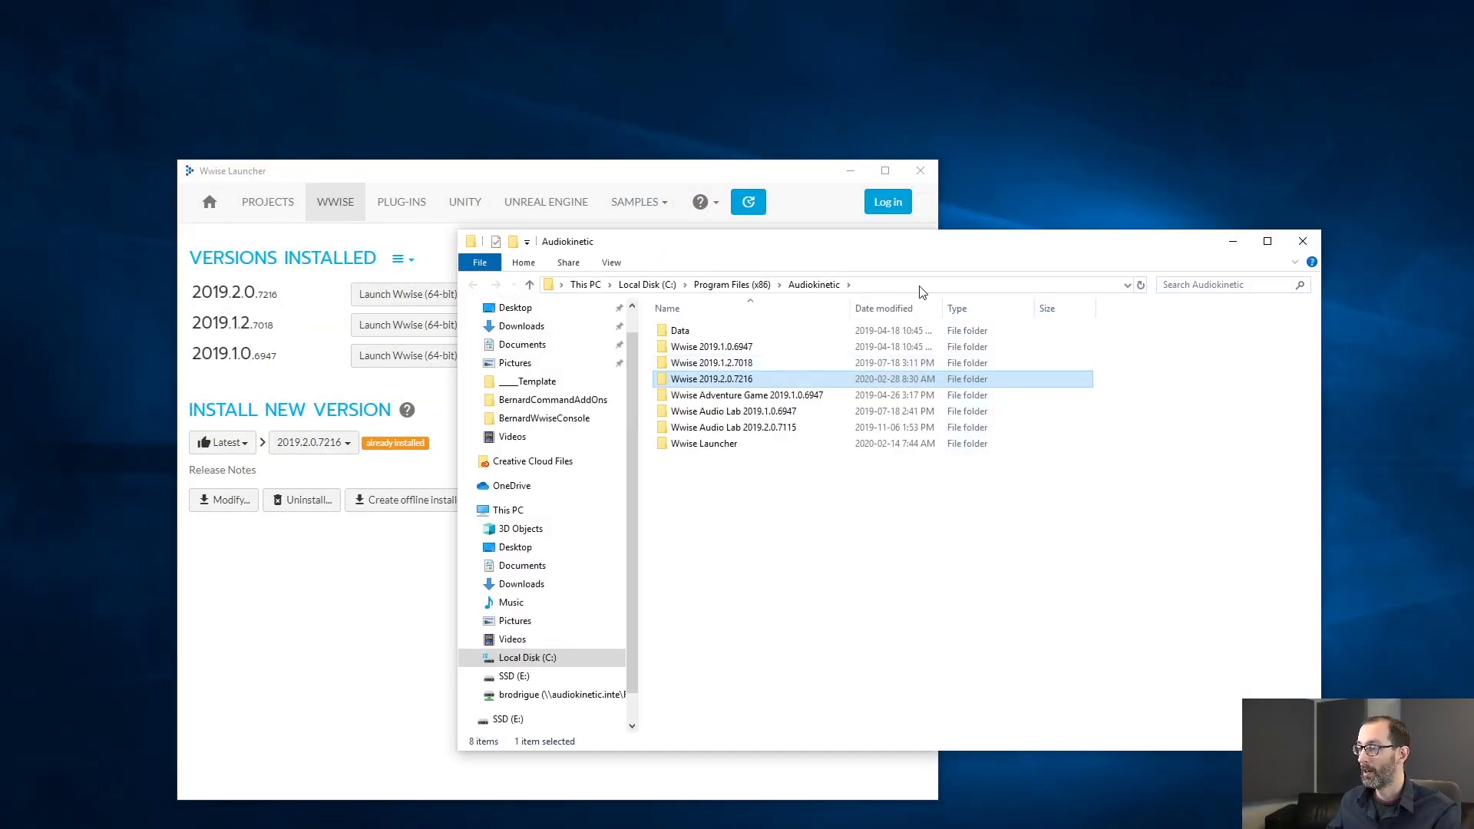
click(908, 290)
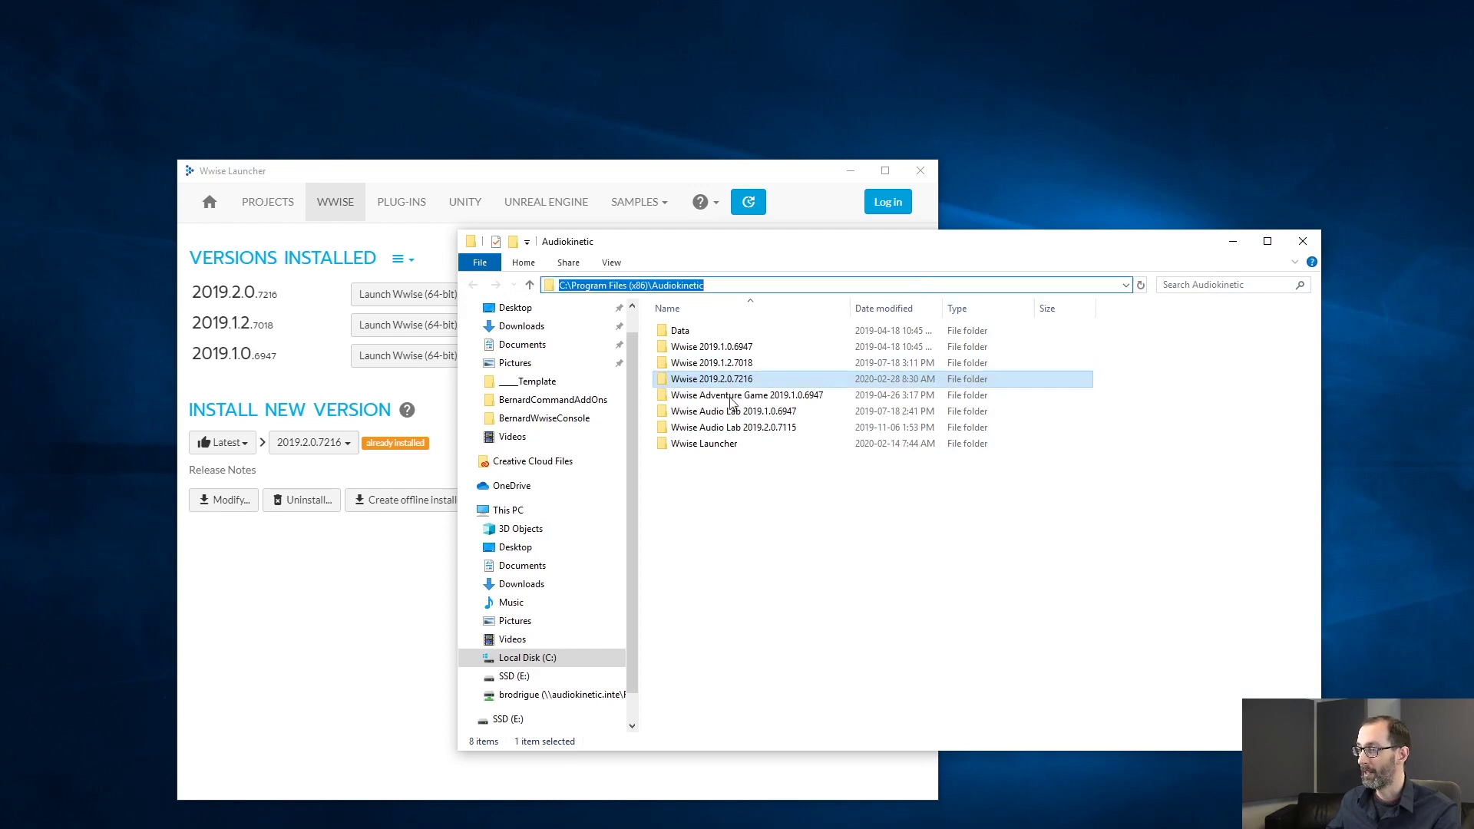
click(754, 384)
Navigate into Wwise 2019.2.0.7216 > Authoring > x64 > Release > bin
double_click(755, 382)
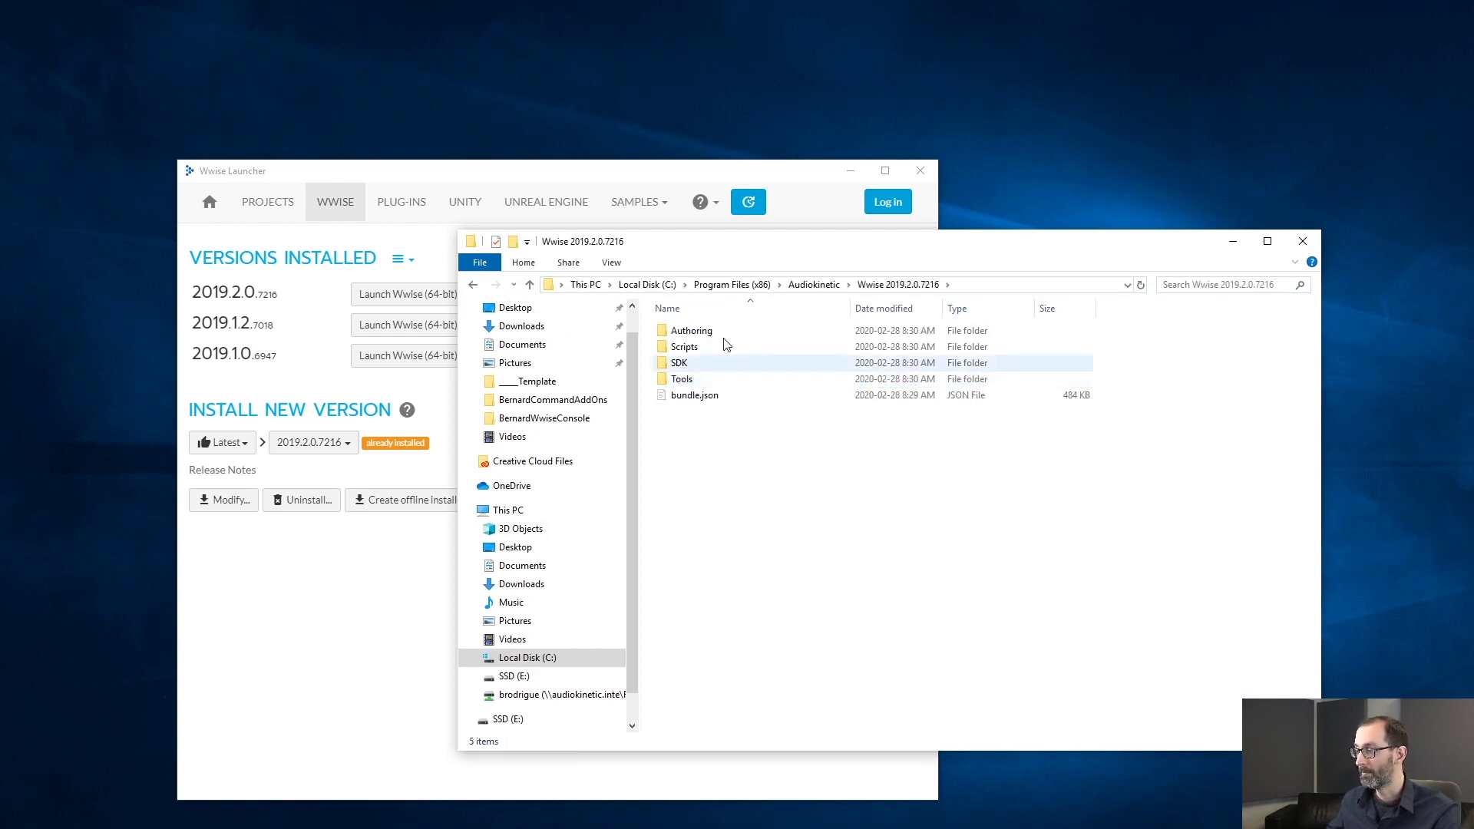
double_click(682, 332)
double_click(689, 380)
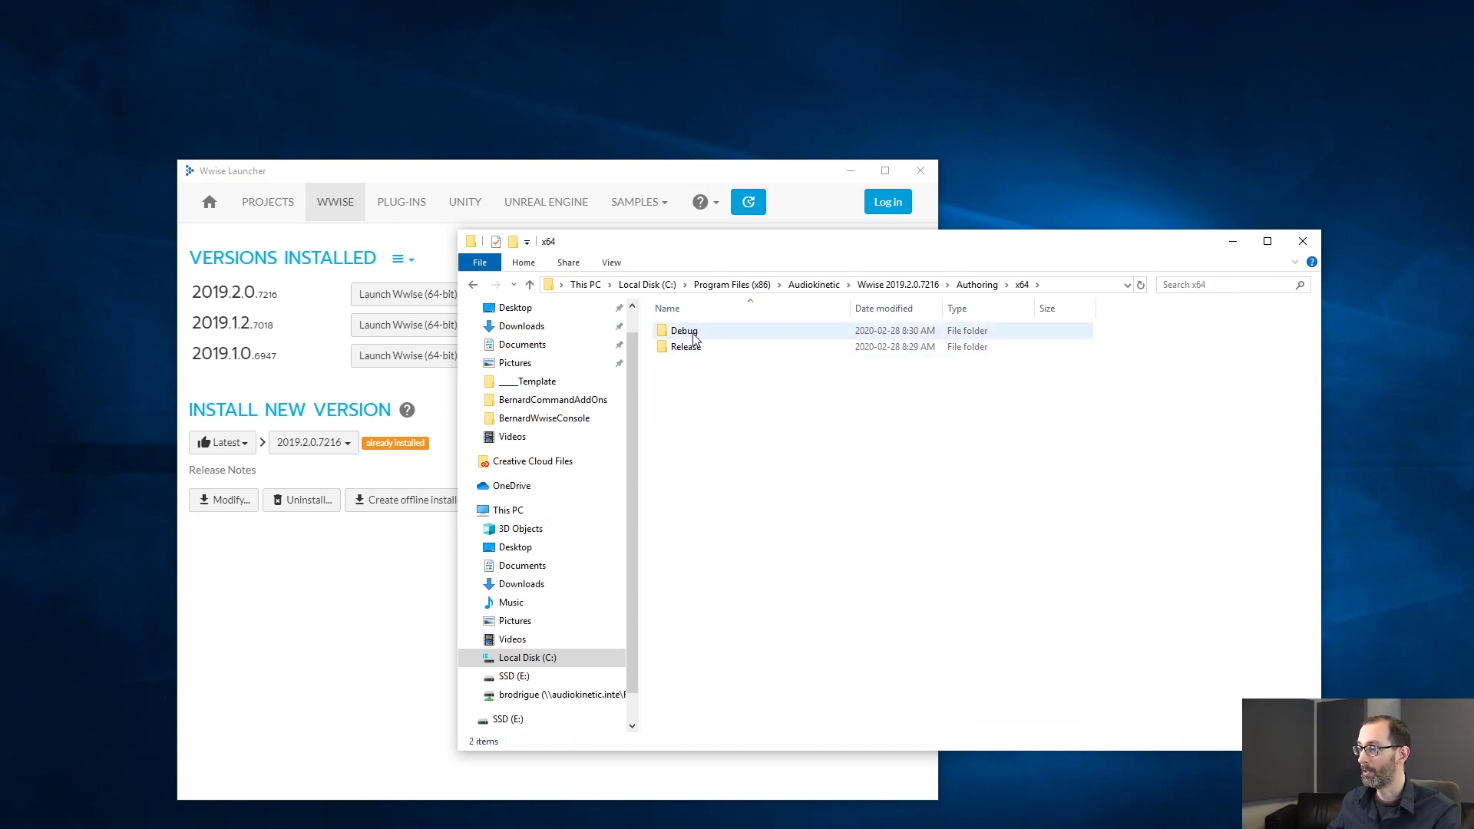
double_click(690, 346)
double_click(678, 331)
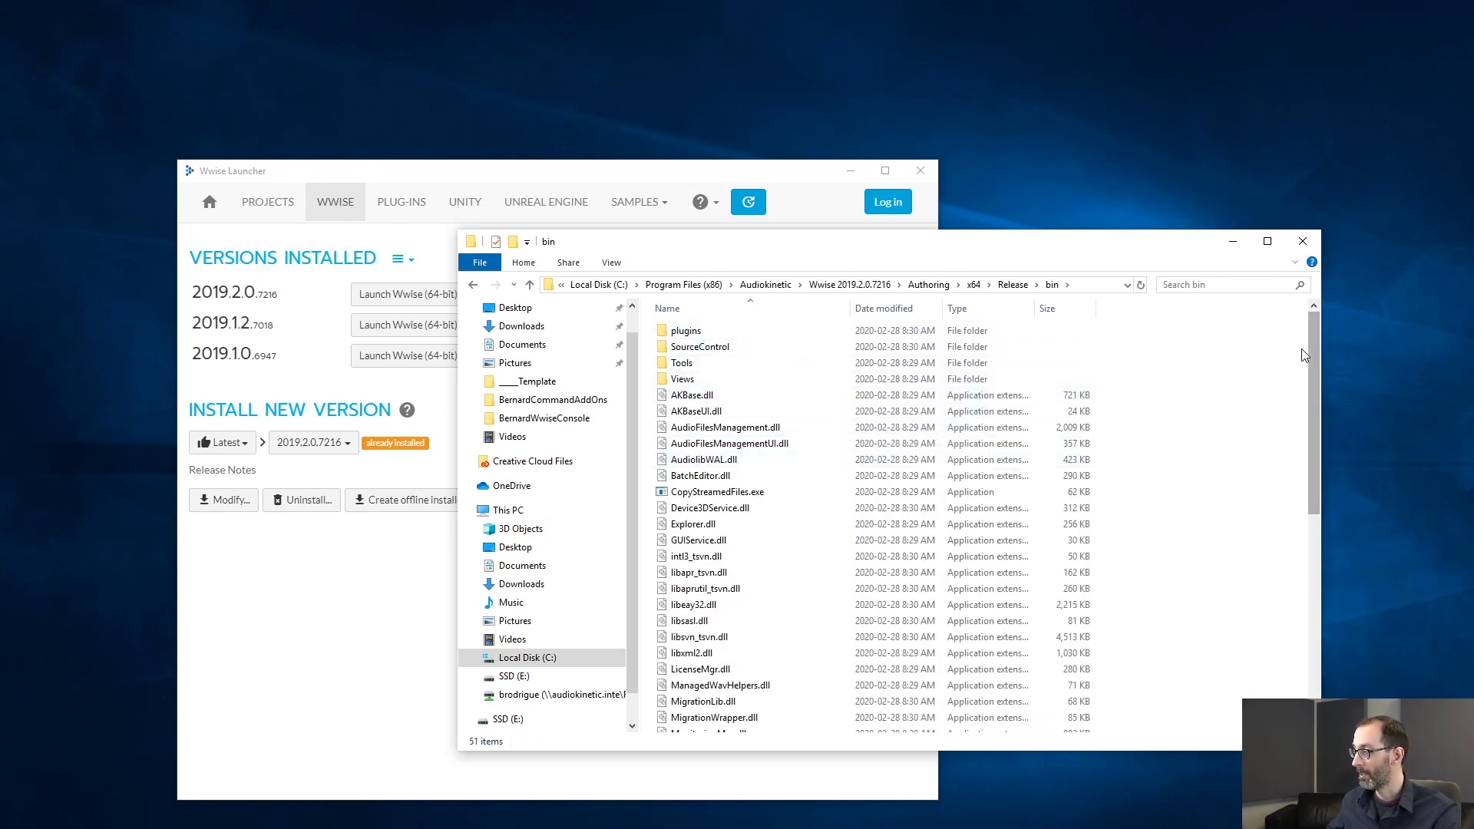
Point out WwiseConsole.exe, WwiseCLI.exe and Wwise.exe in the bin folder, then select the address bar
drag(1309, 356, 1318, 565)
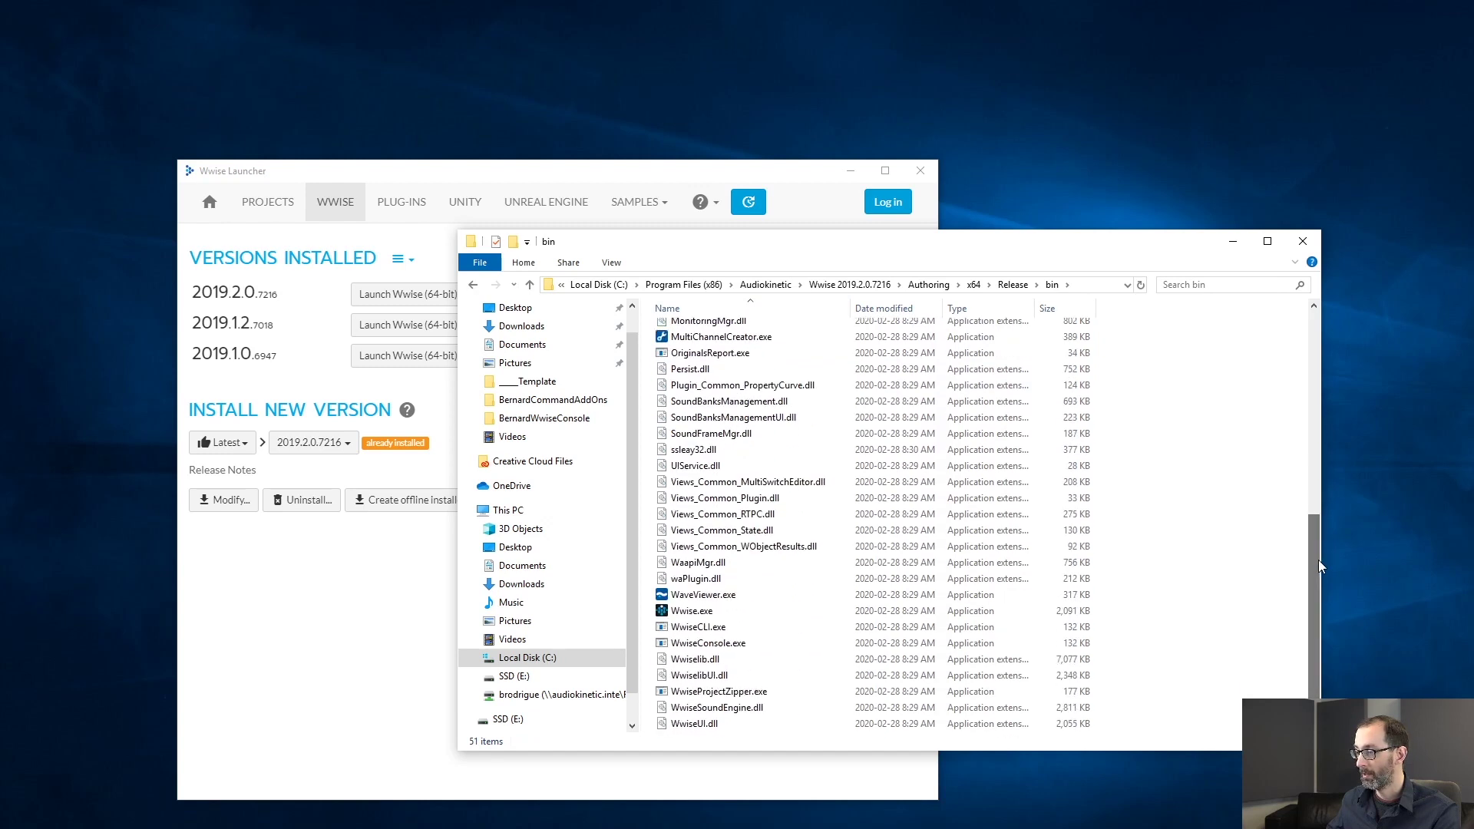
click(731, 648)
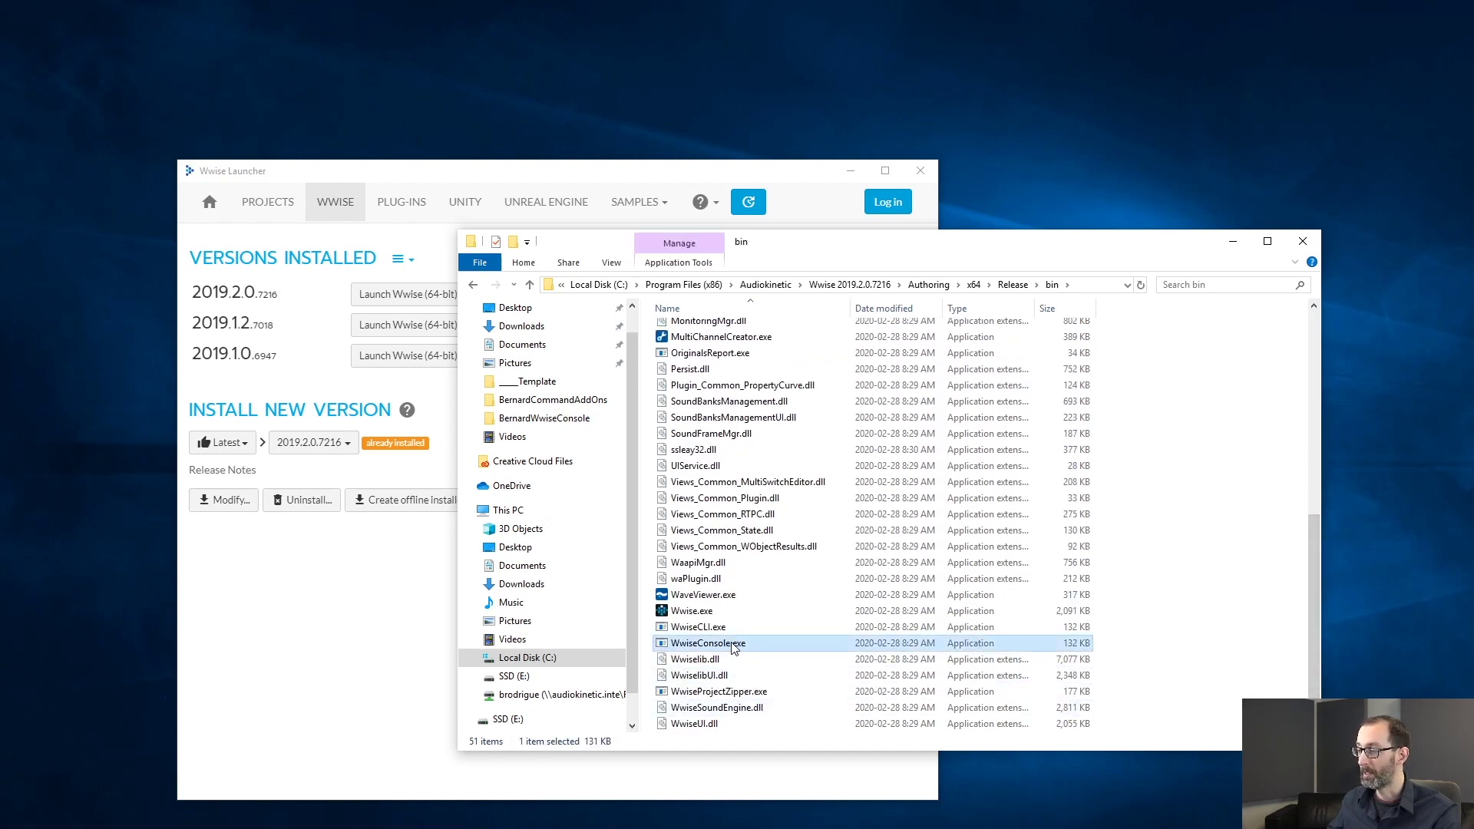
click(719, 628)
click(725, 614)
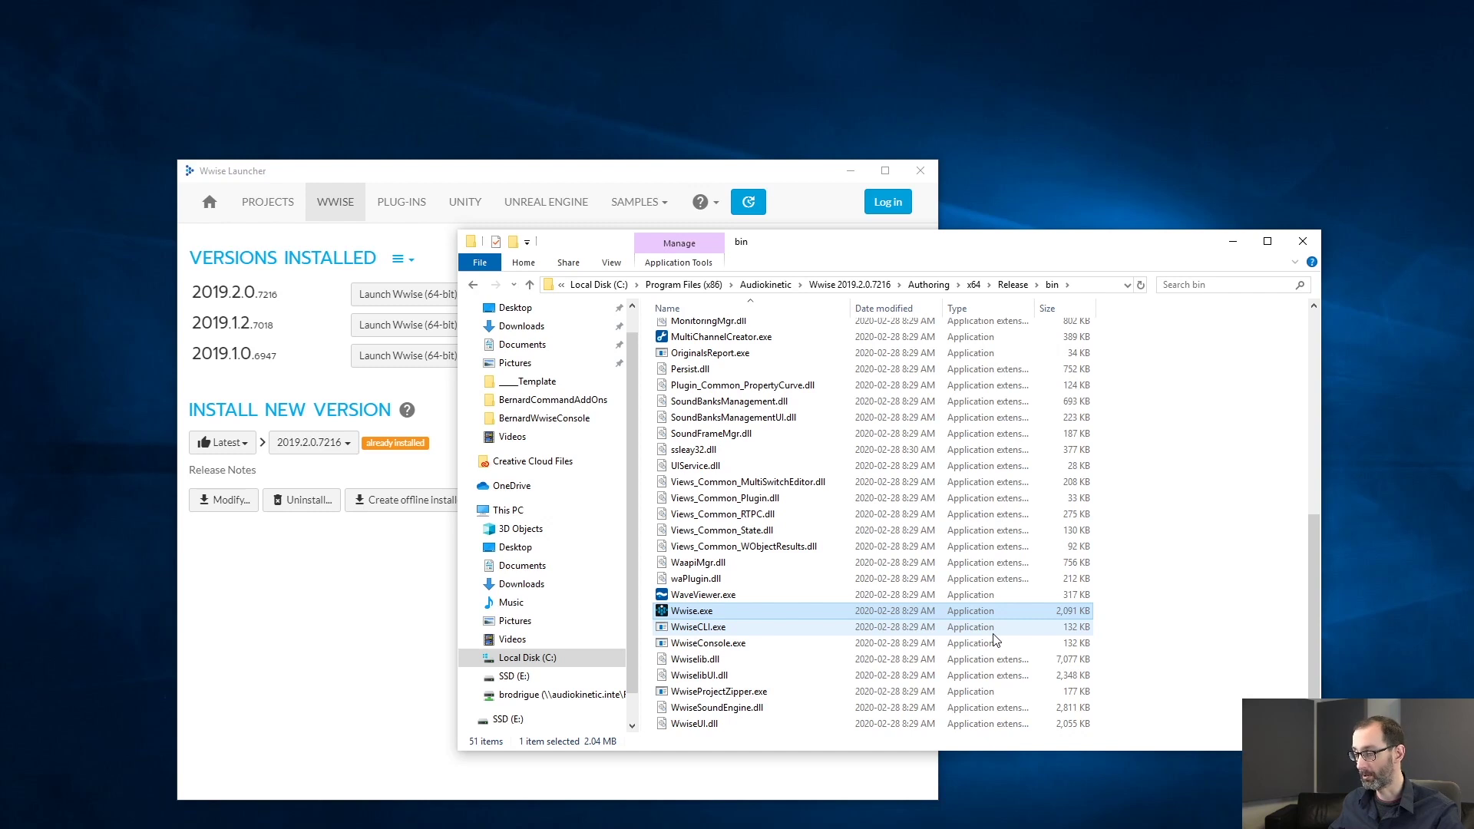
click(1096, 284)
Launch a Command Prompt in the bin folder by entering cmd in the address bar
key(Home)
text(cmd)
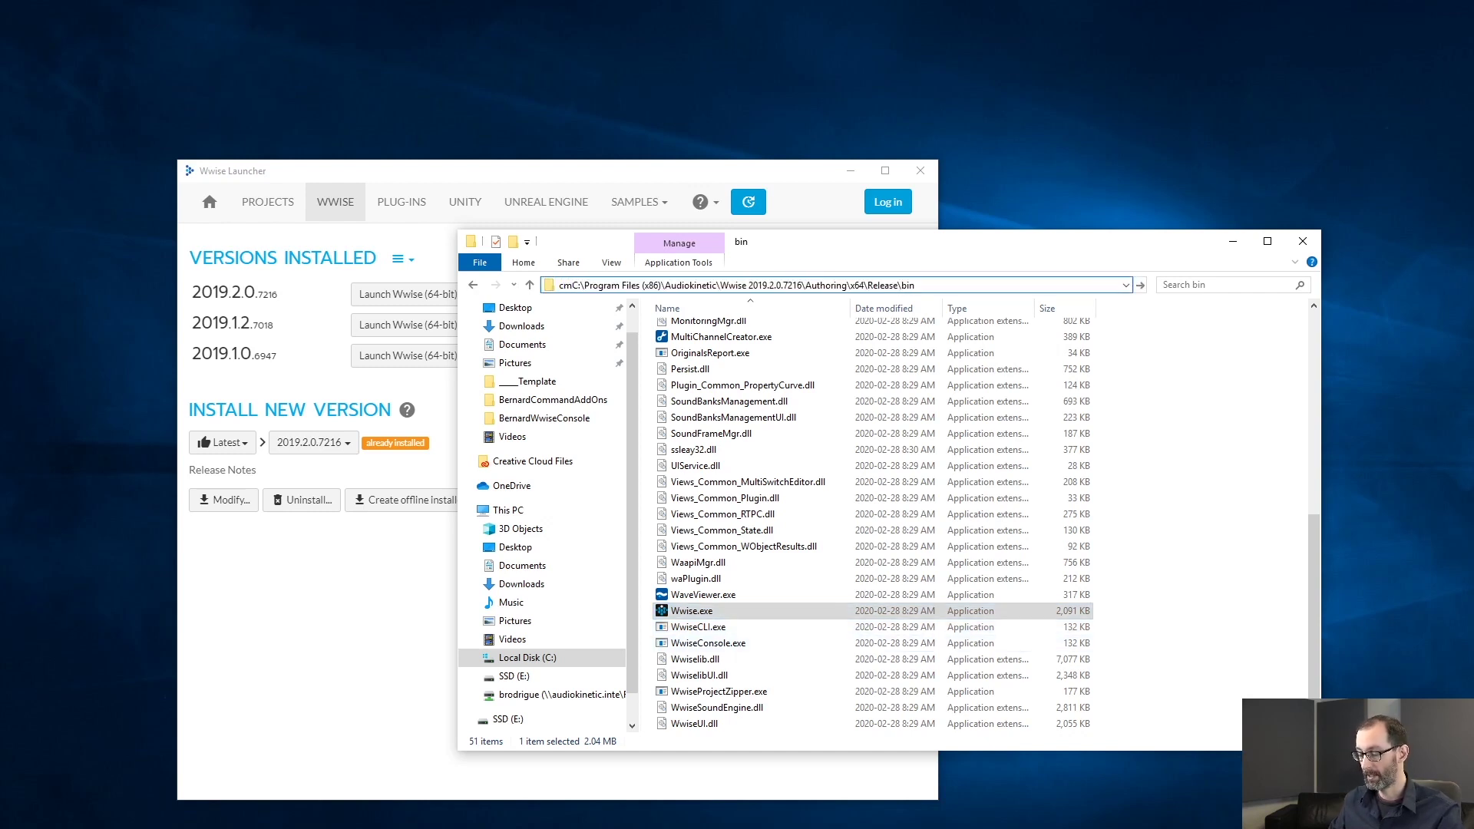
key(Return)
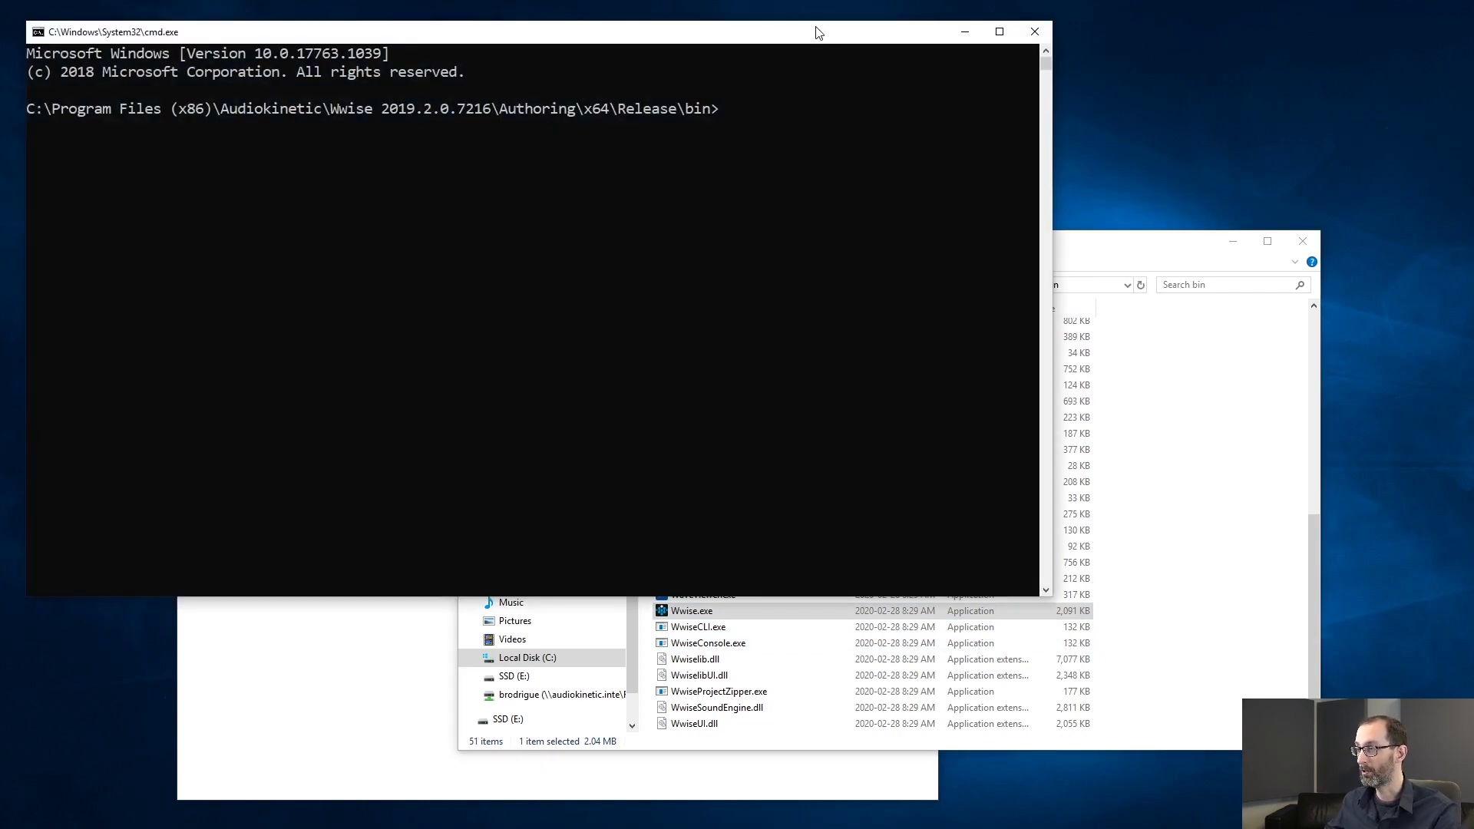
drag(812, 41, 1096, 74)
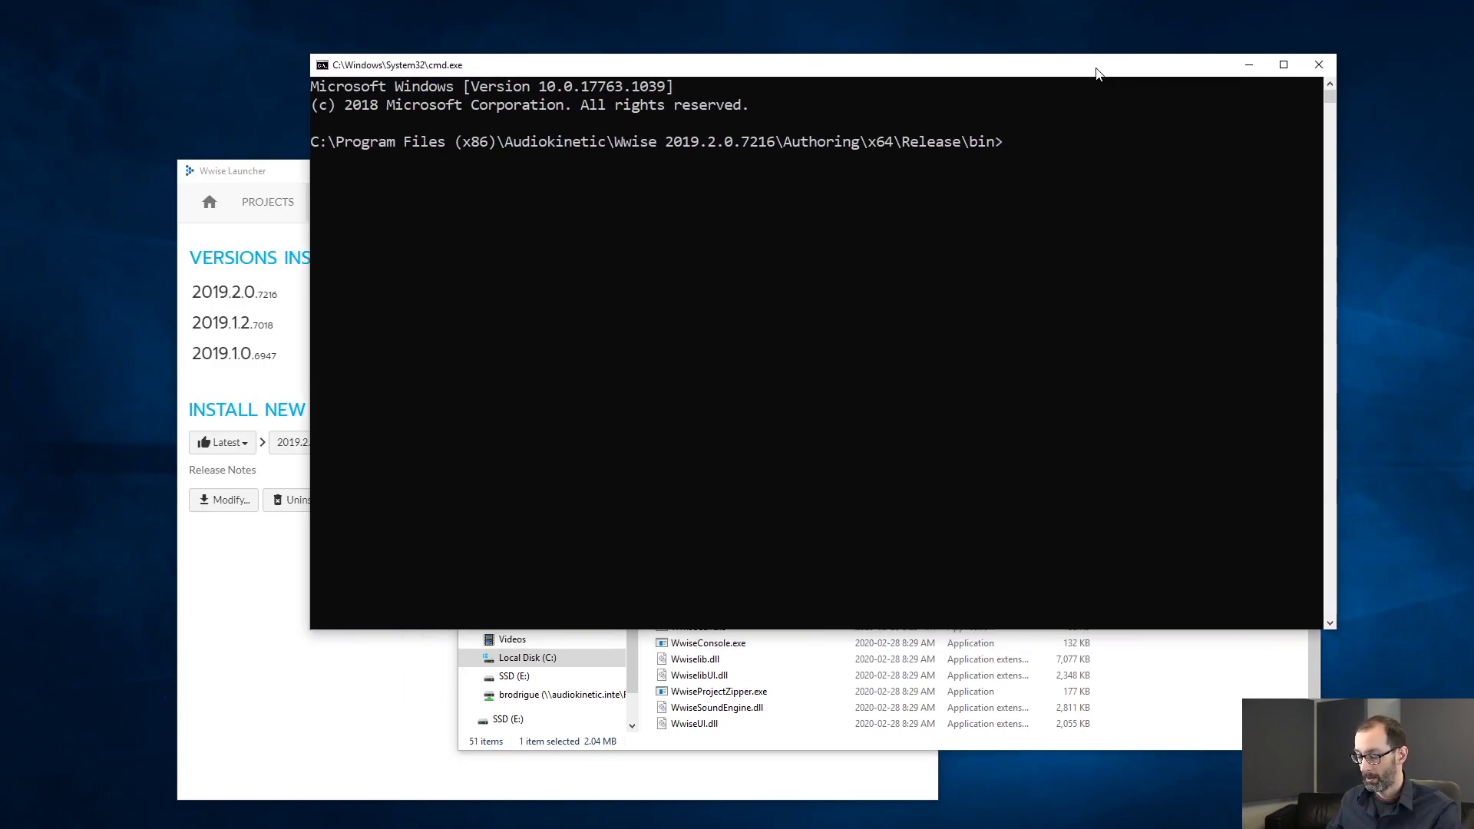
Run wwiseconsole to list its operations, then enter the generate-soundbank --help command
text(wwiseconsol)
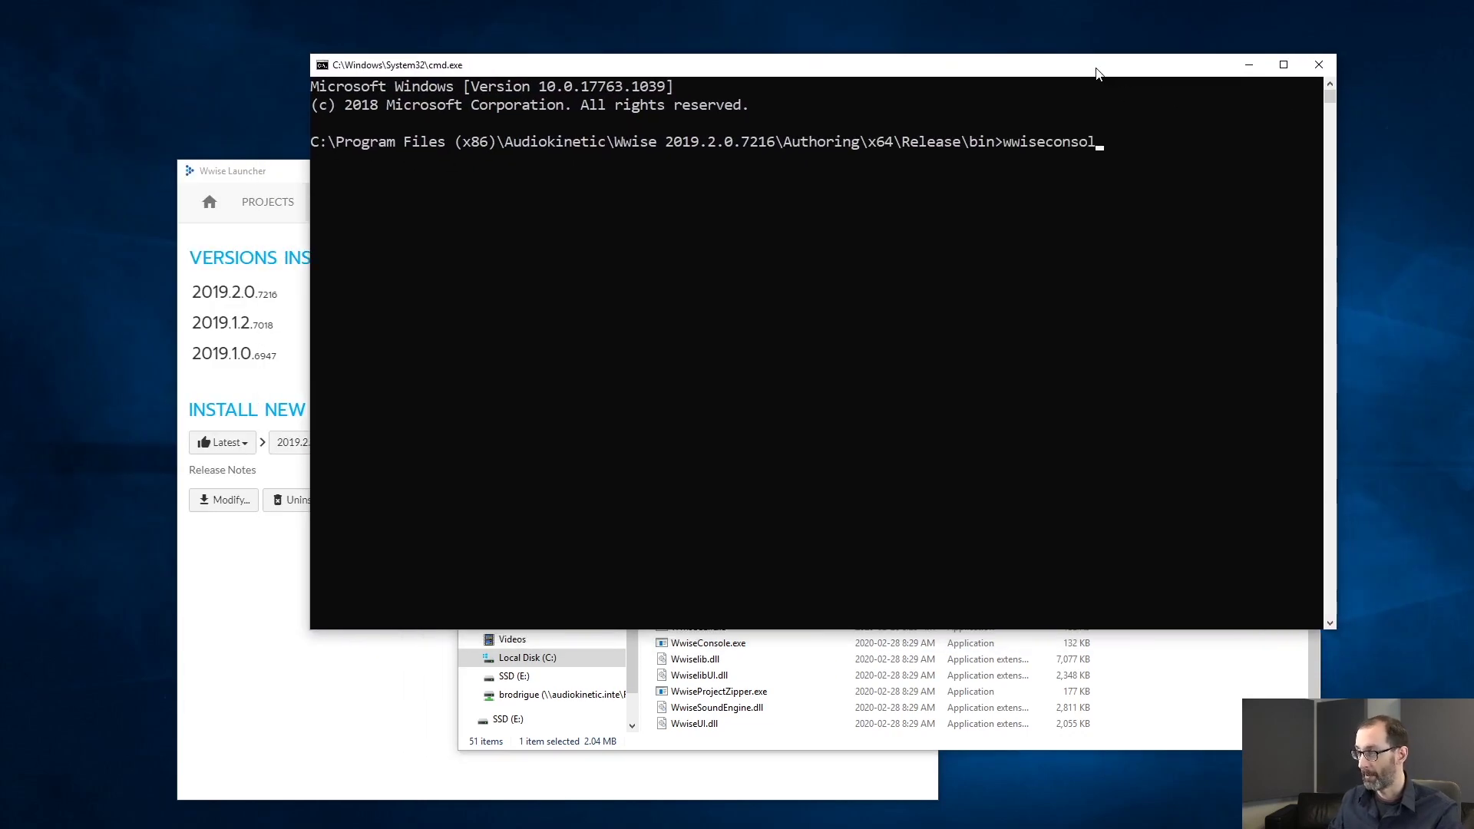
text(e)
key(Return)
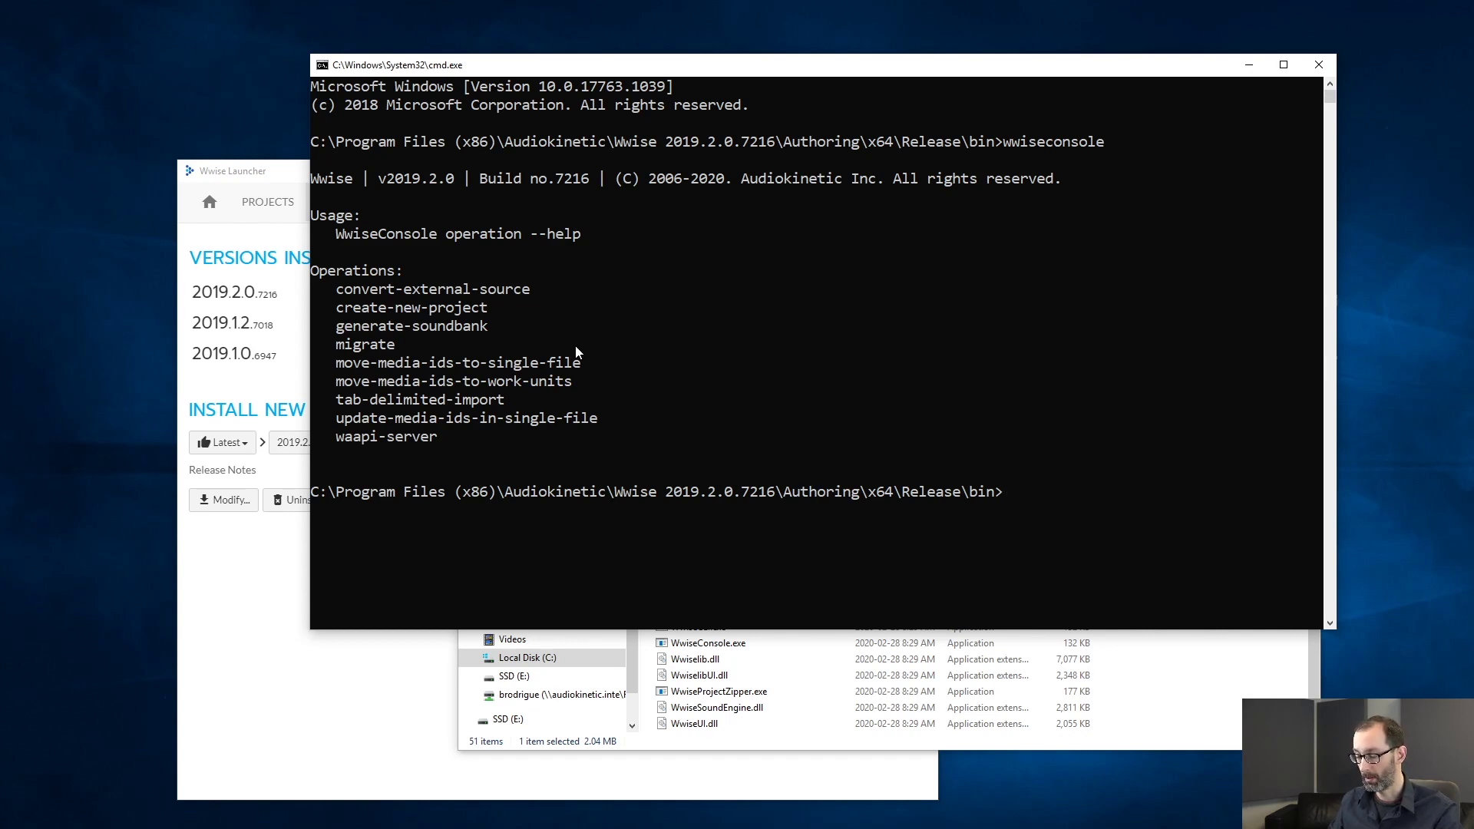
text(wwise)
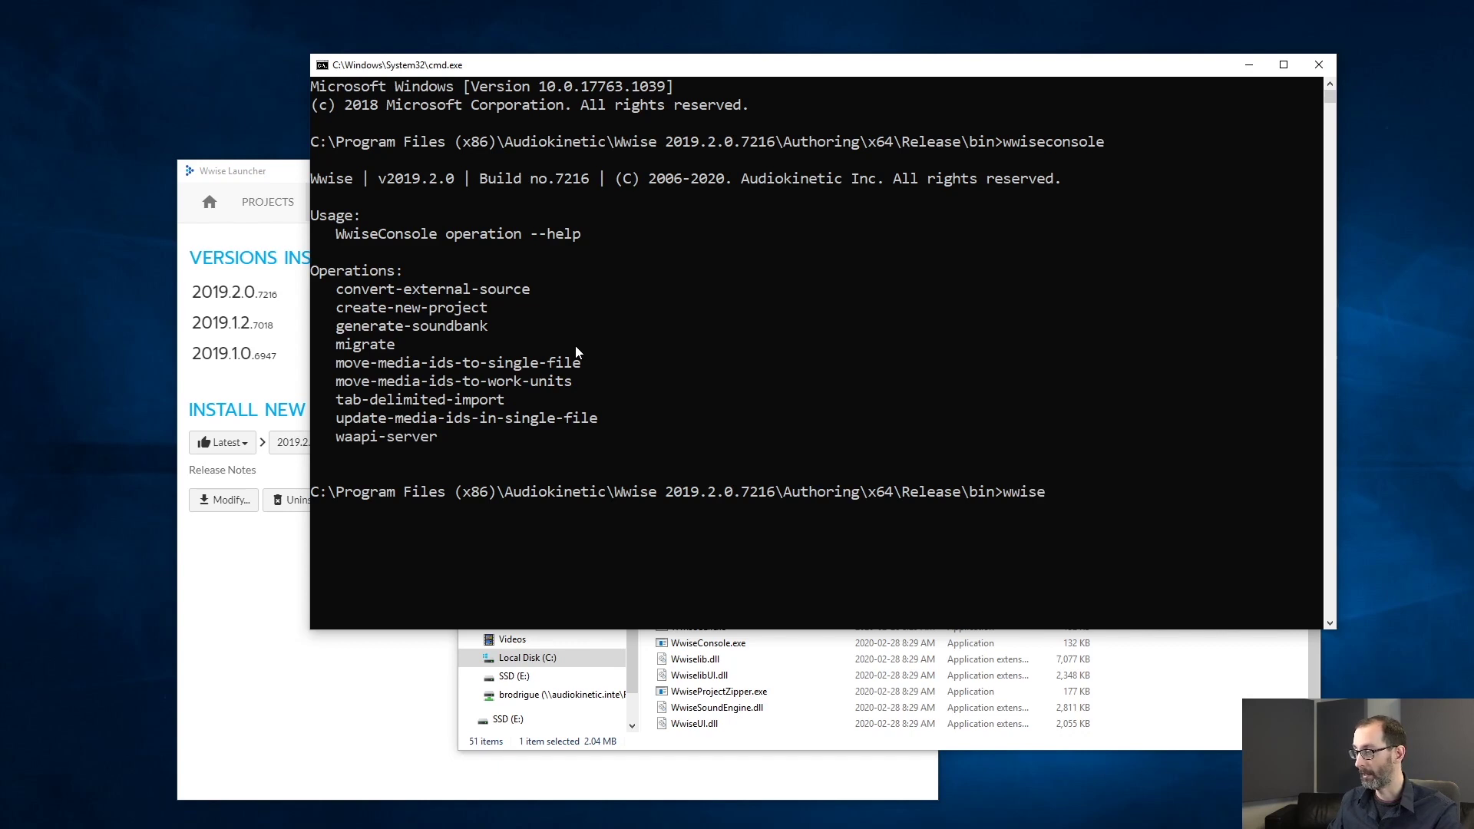
text(console)
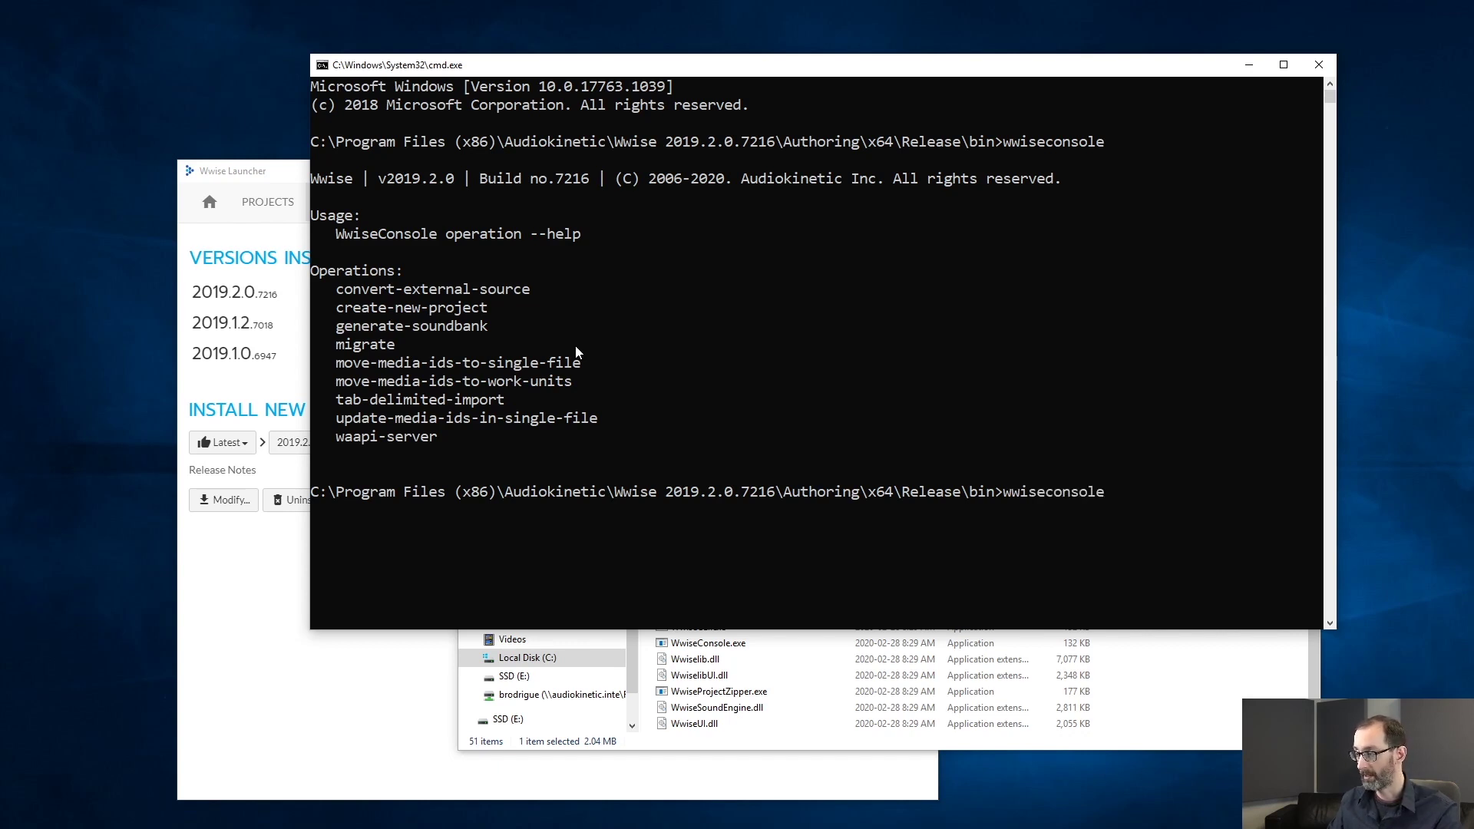
text( generate)
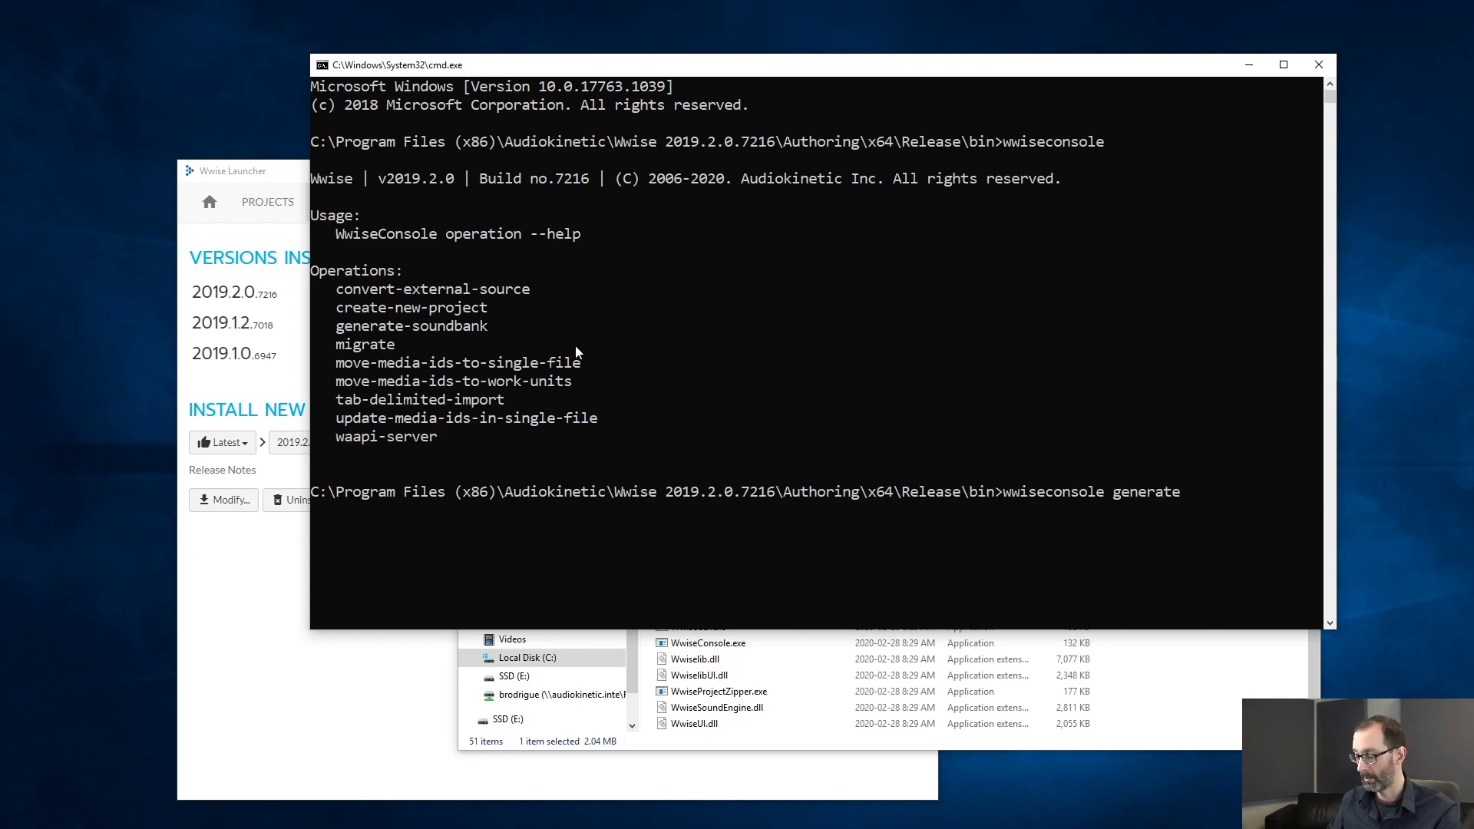
text(-soundbank)
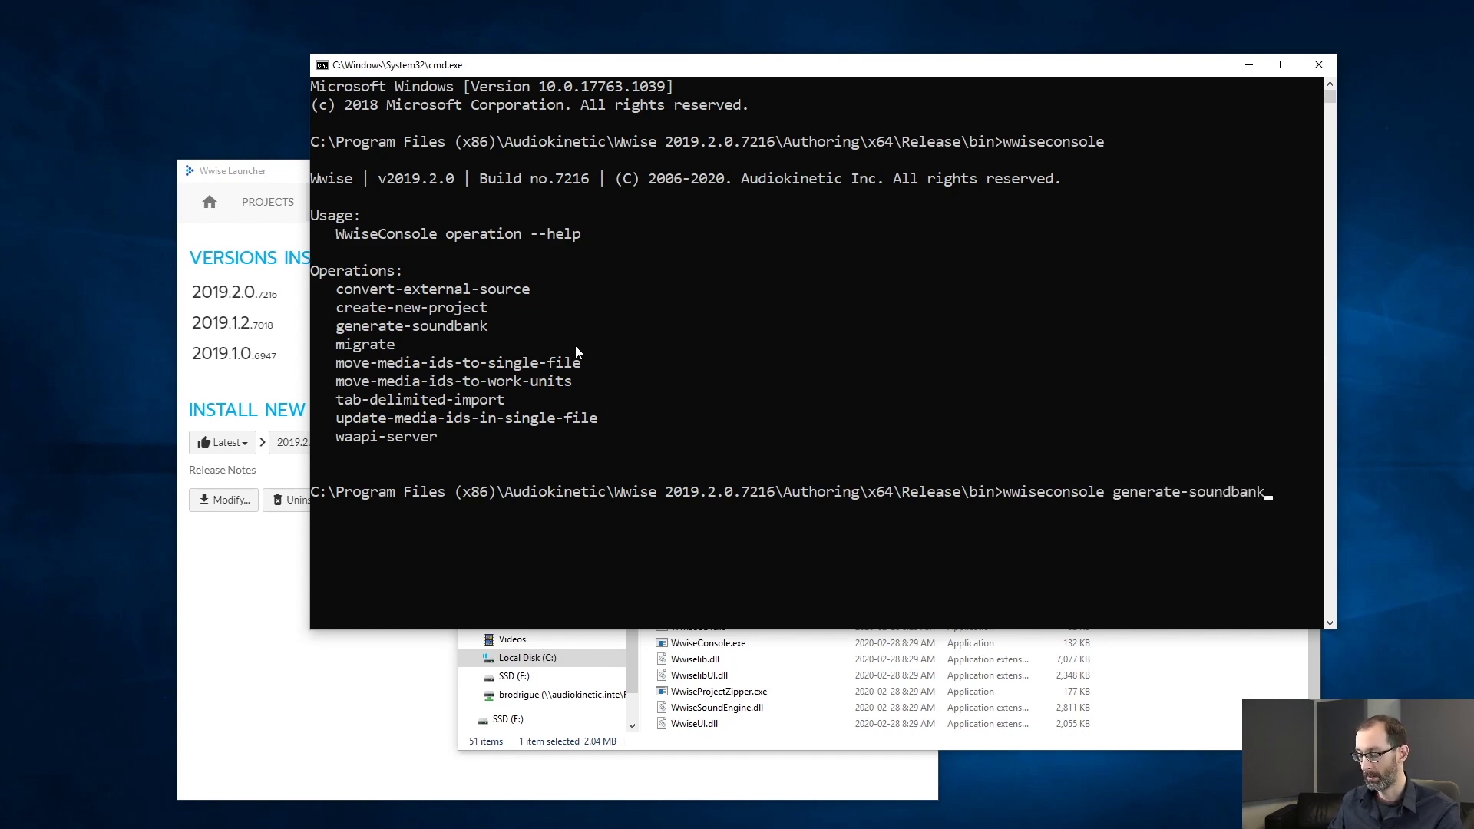
text( --help)
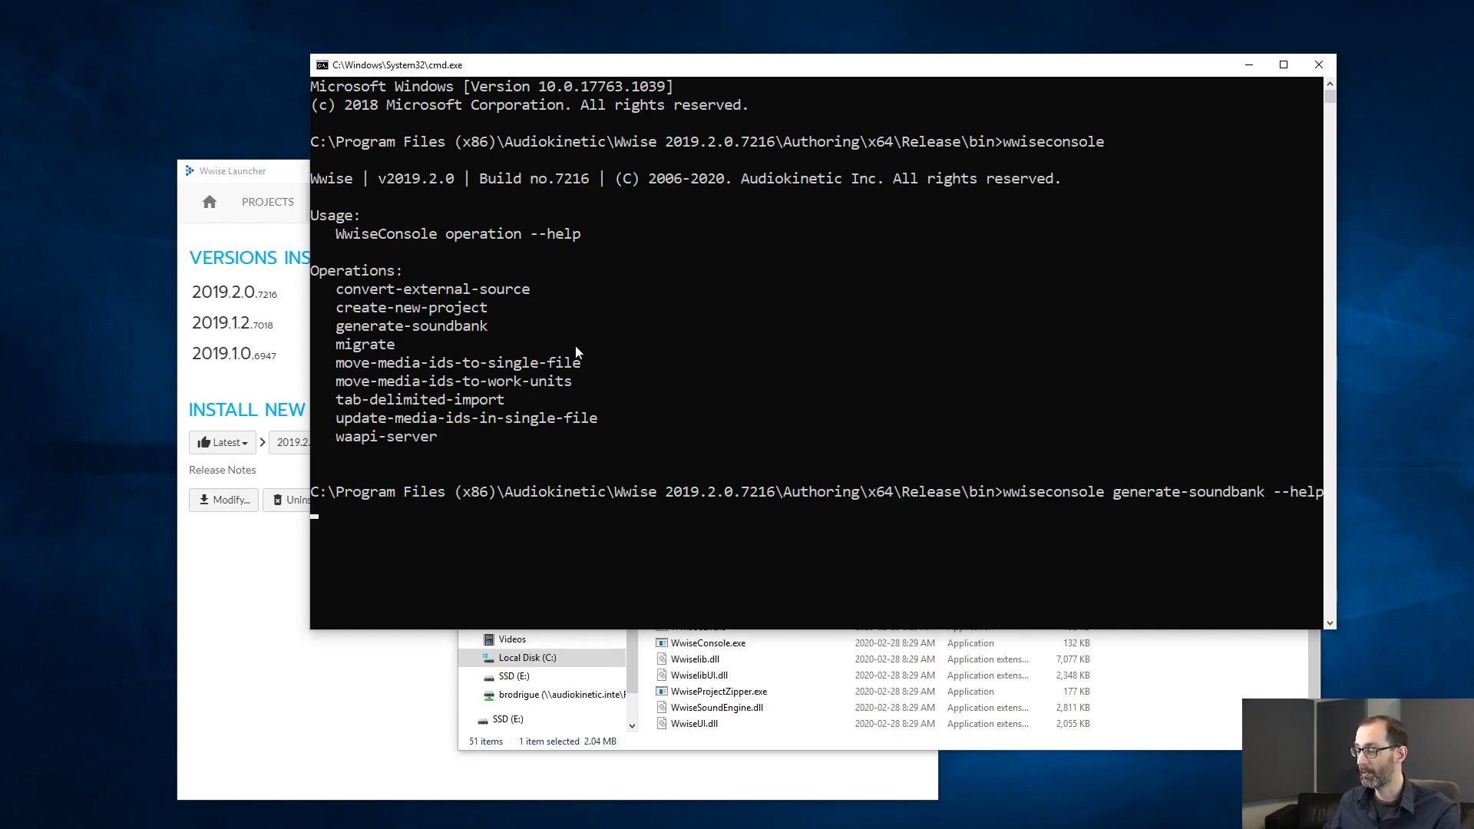
Show the generate-soundbank help output and scroll through it down to the Example section
key(Return)
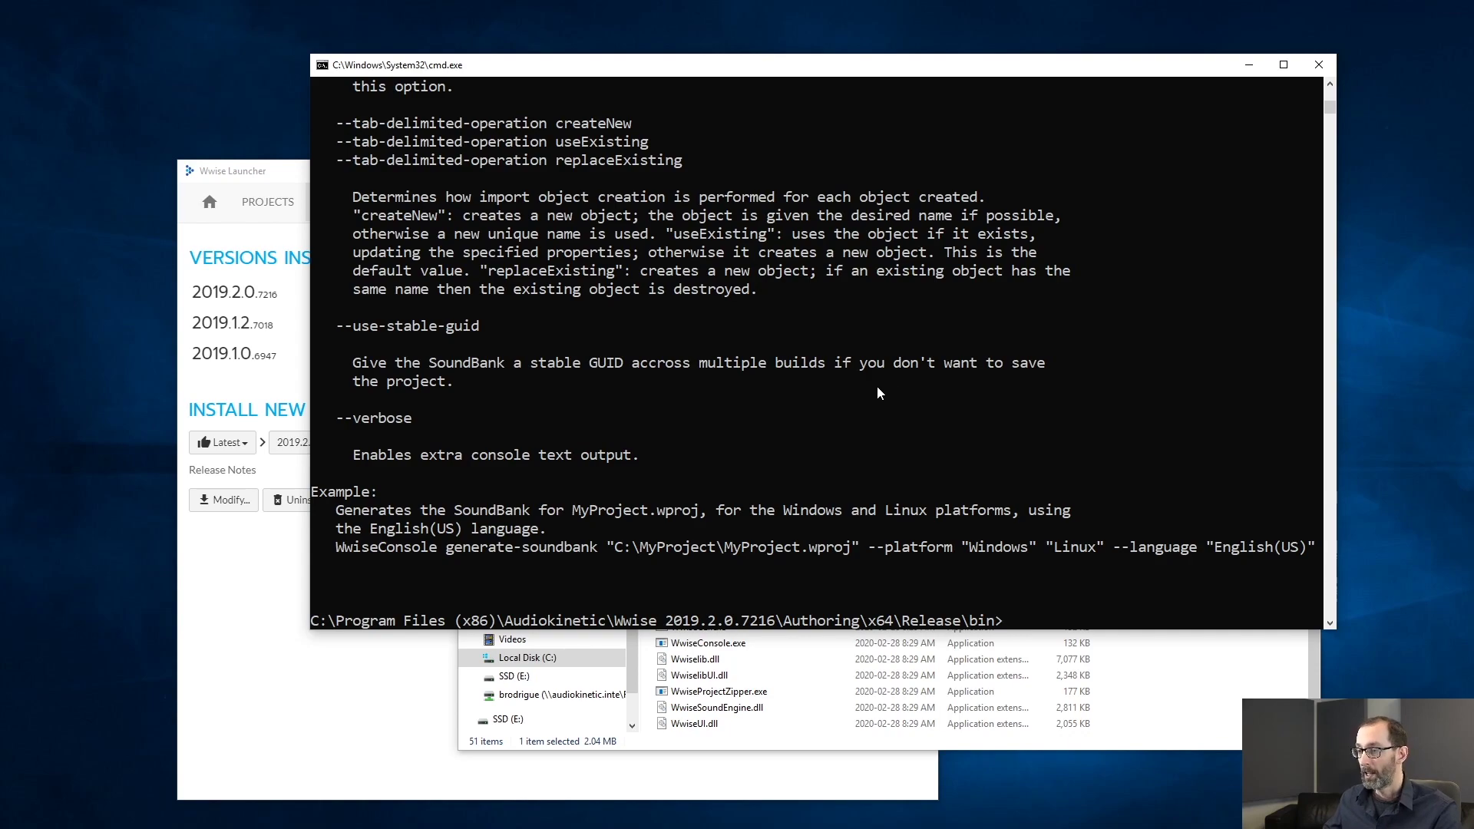
scroll(877, 386, up, 6)
scroll(751, 351, up, 14)
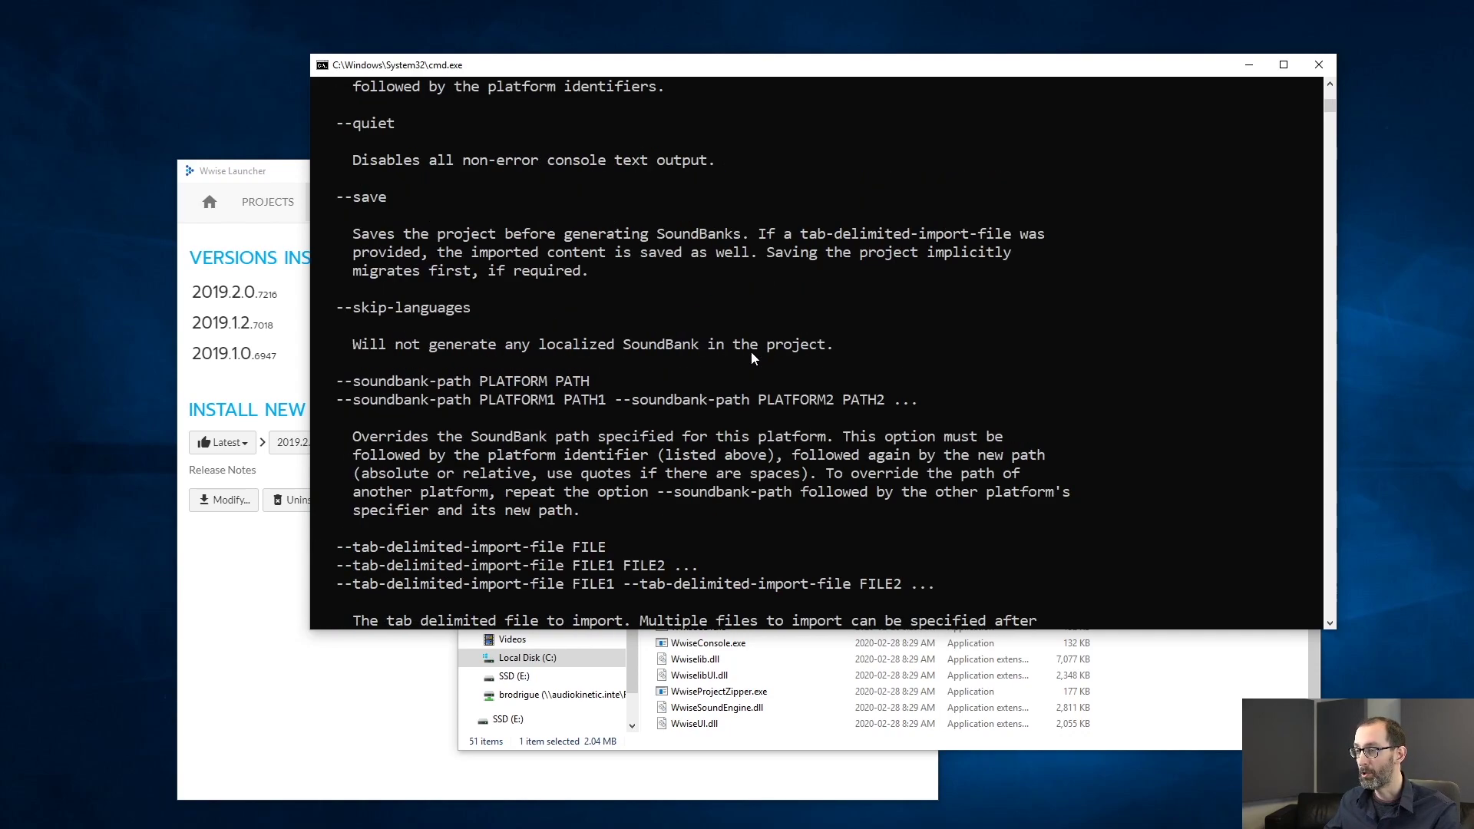
scroll(751, 354, up, 20)
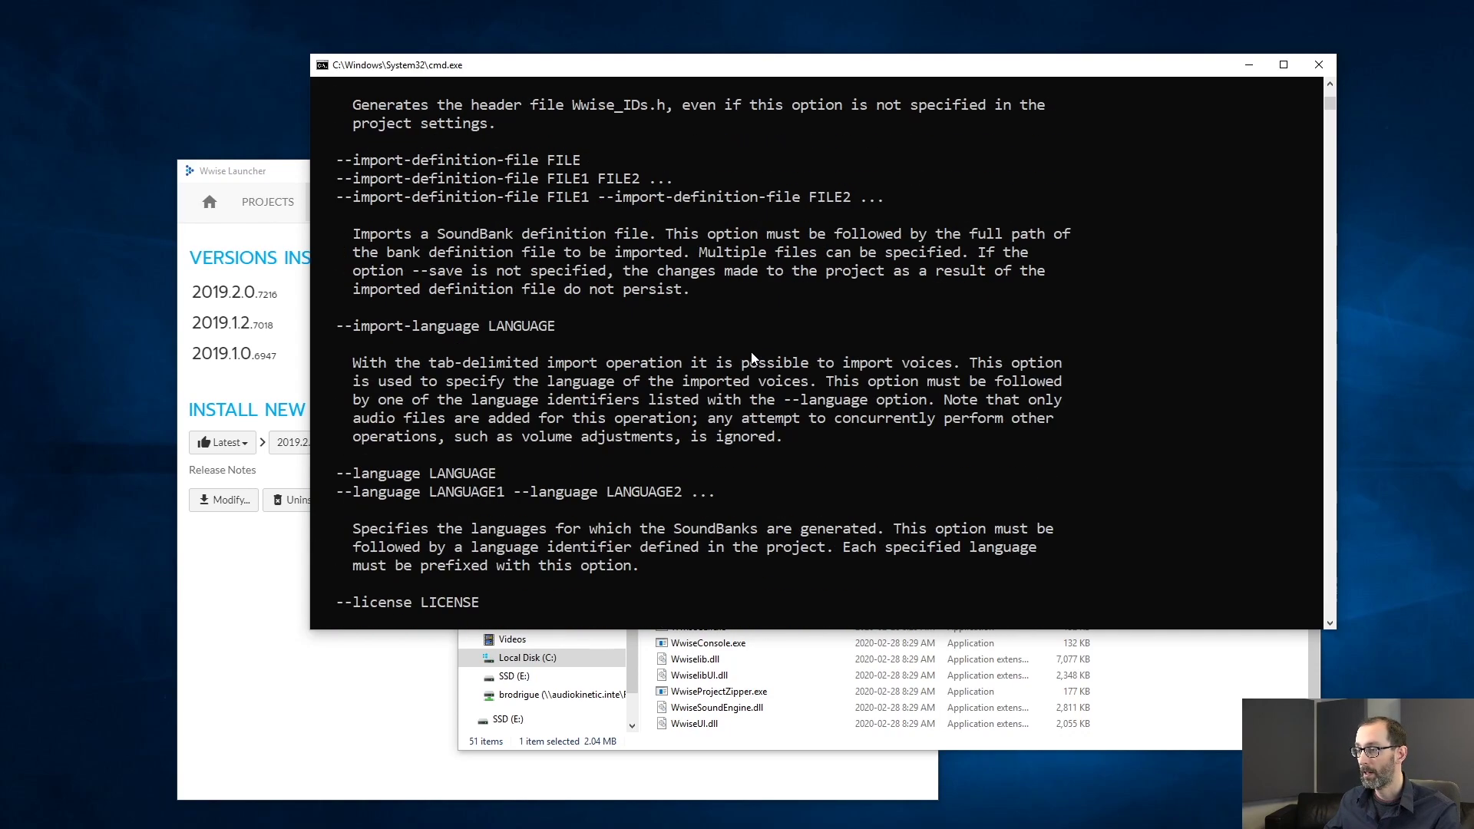
scroll(751, 352, up, 15)
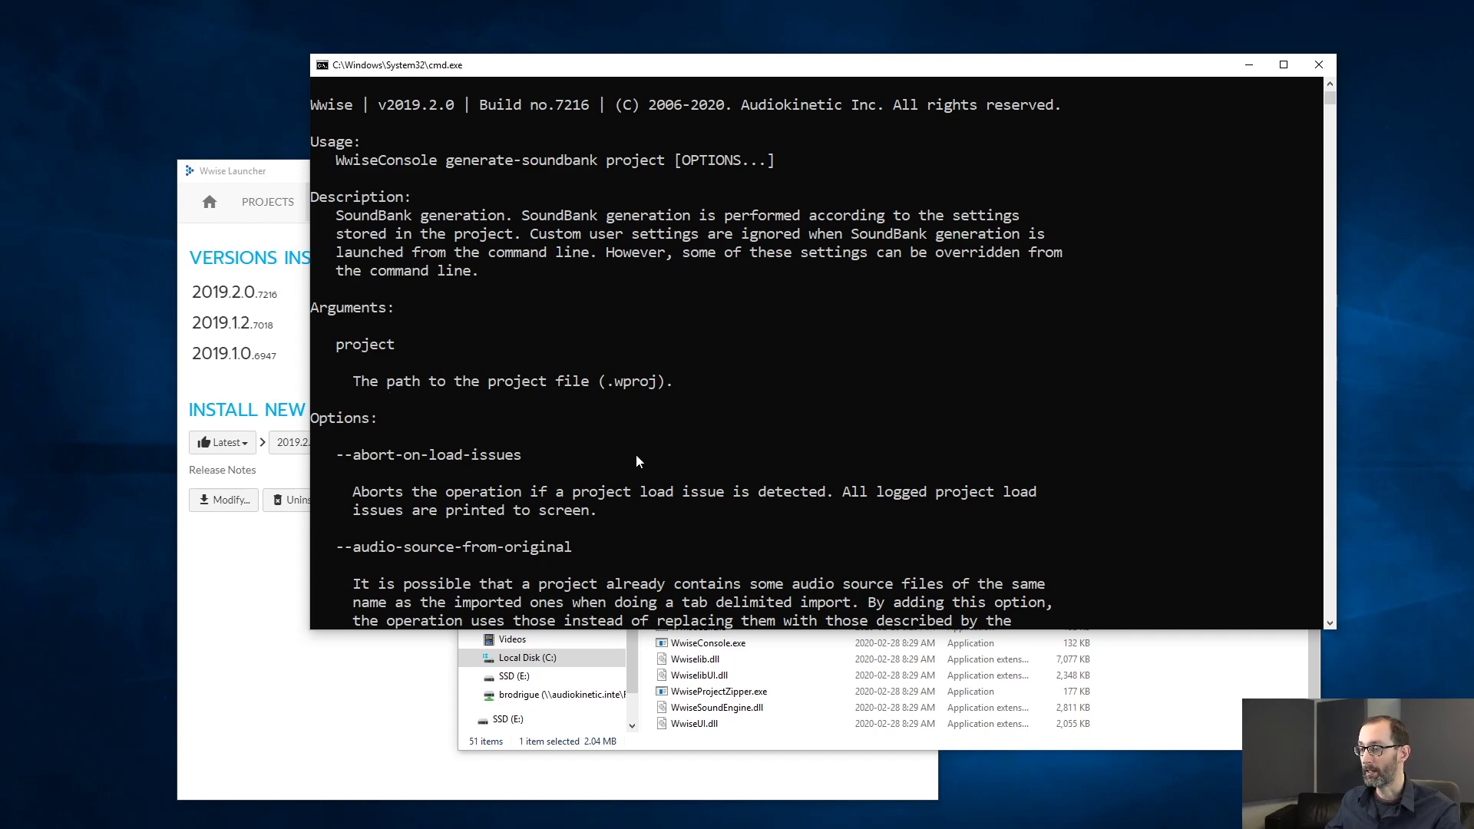
scroll(635, 461, down, 5)
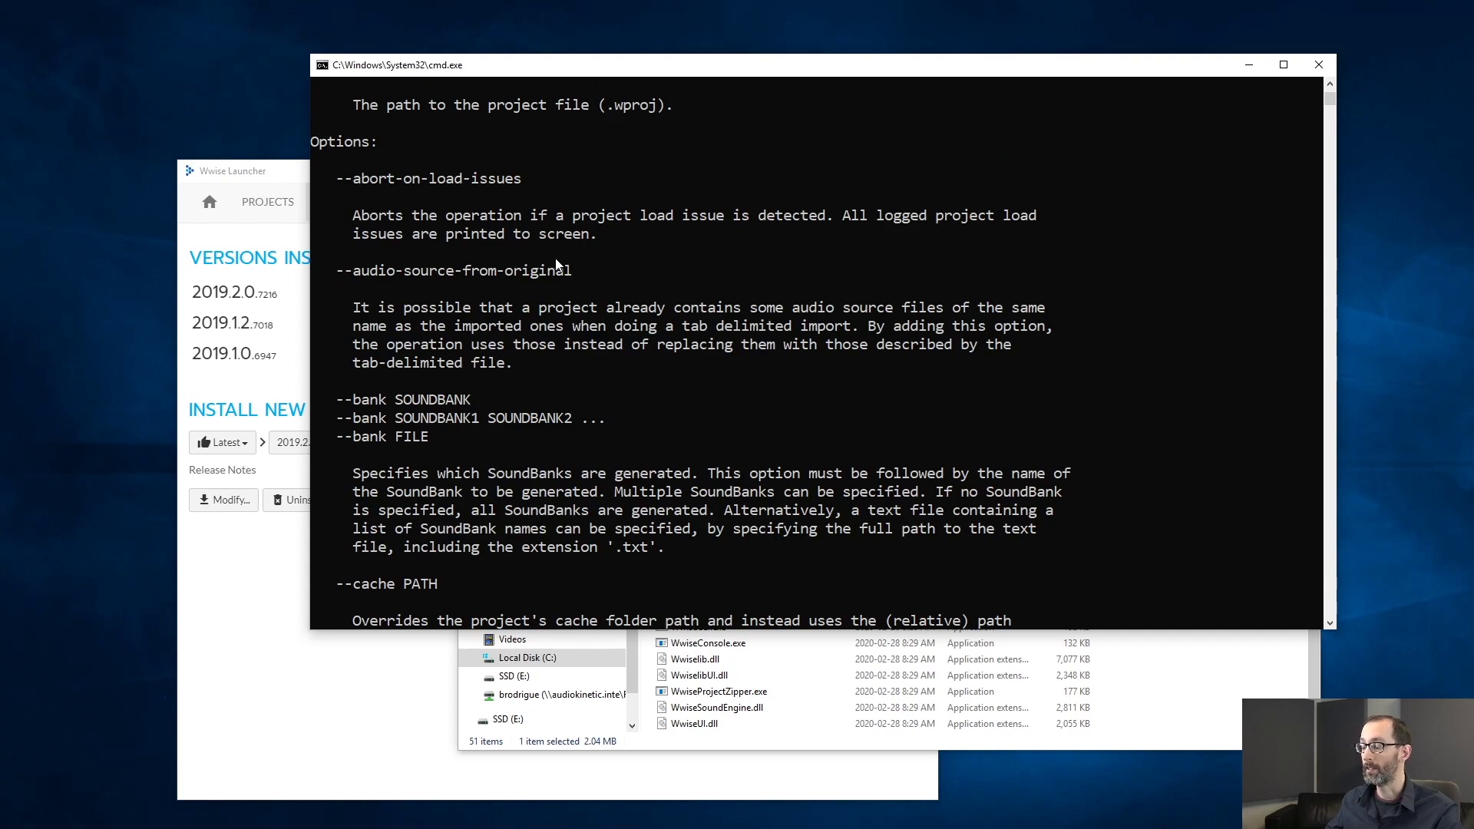
scroll(610, 321, down, 6)
scroll(609, 329, down, 20)
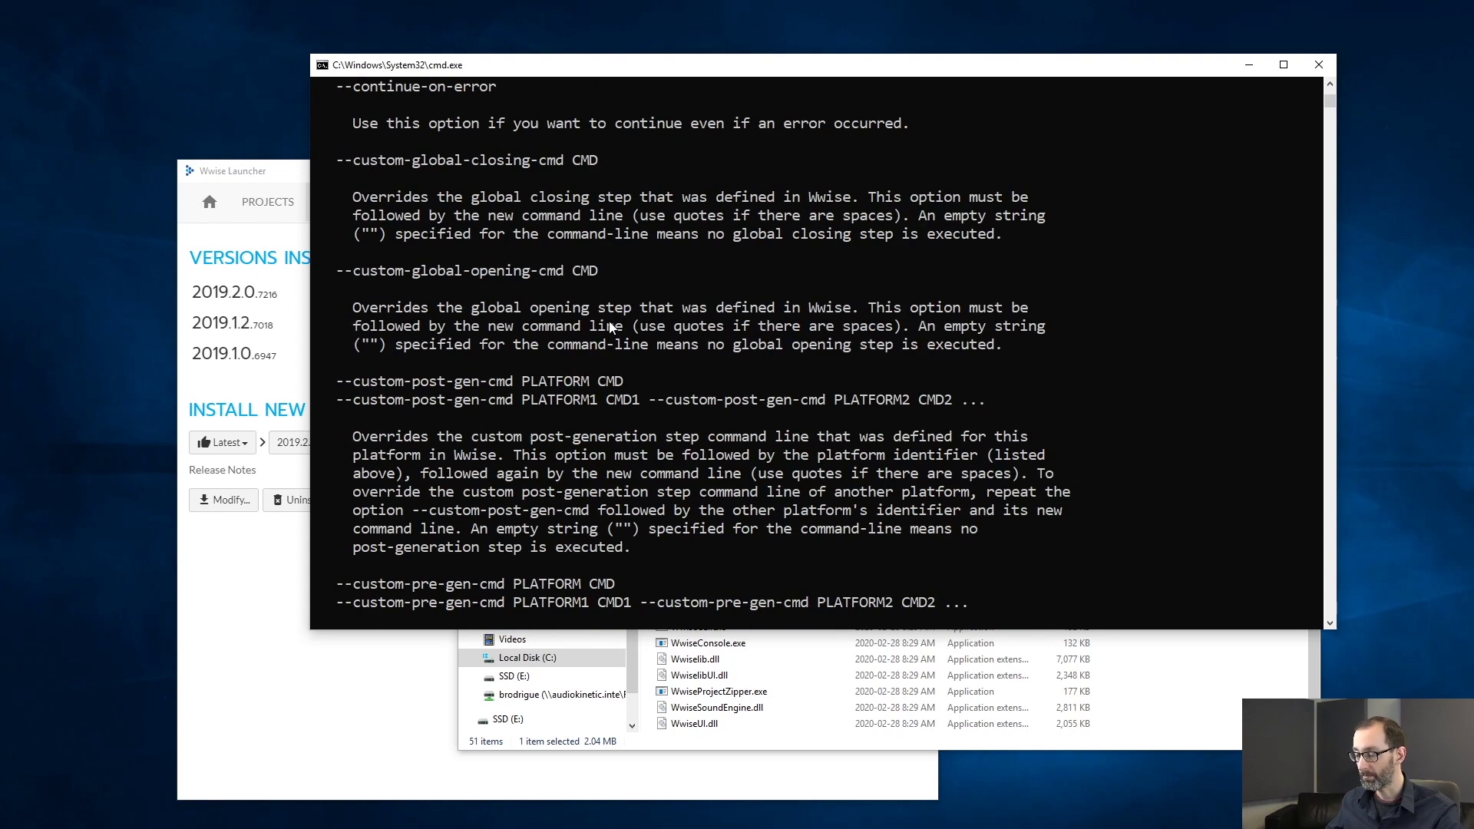
scroll(609, 329, down, 18)
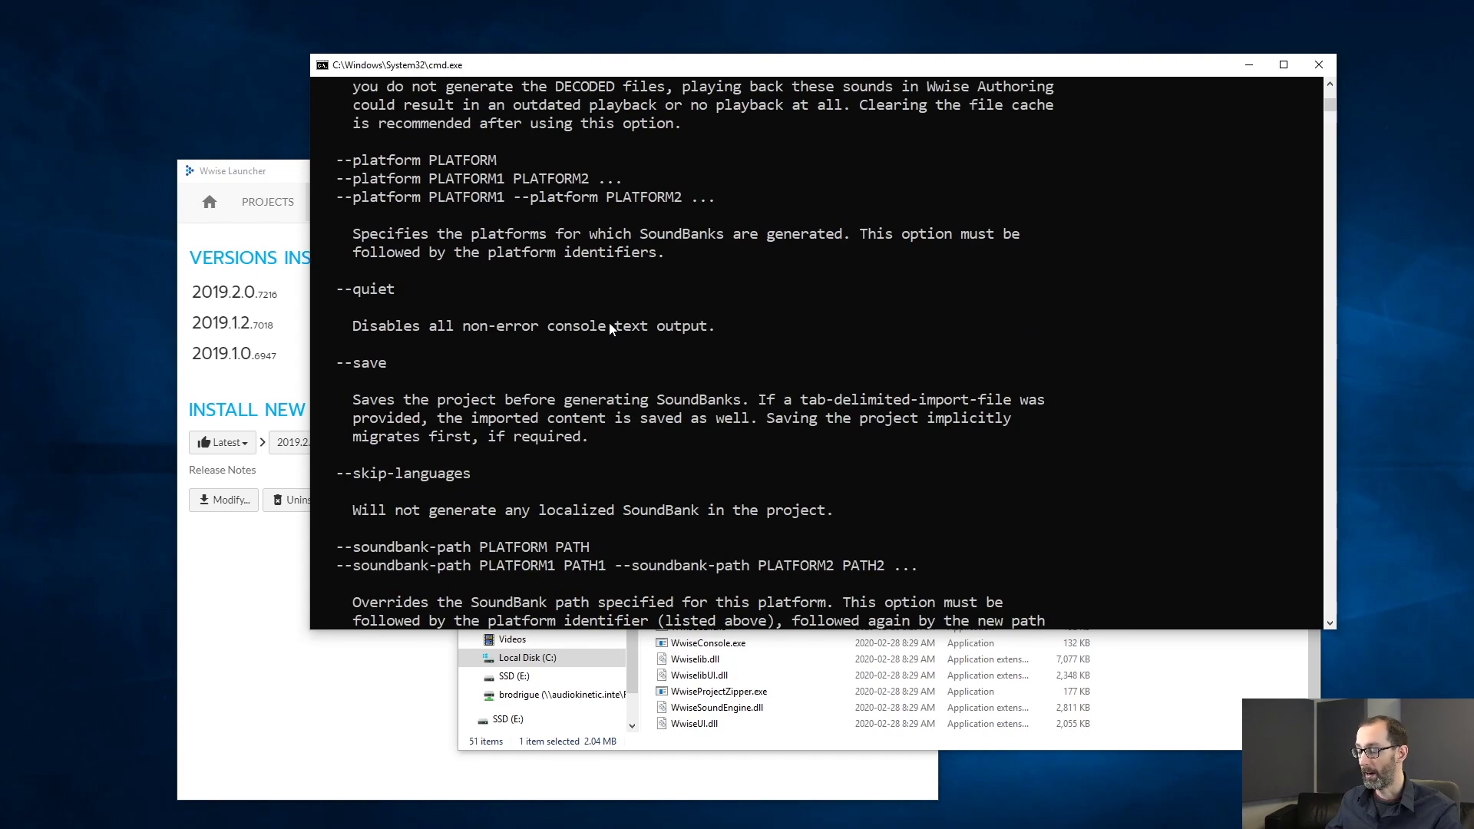
scroll(609, 329, down, 6)
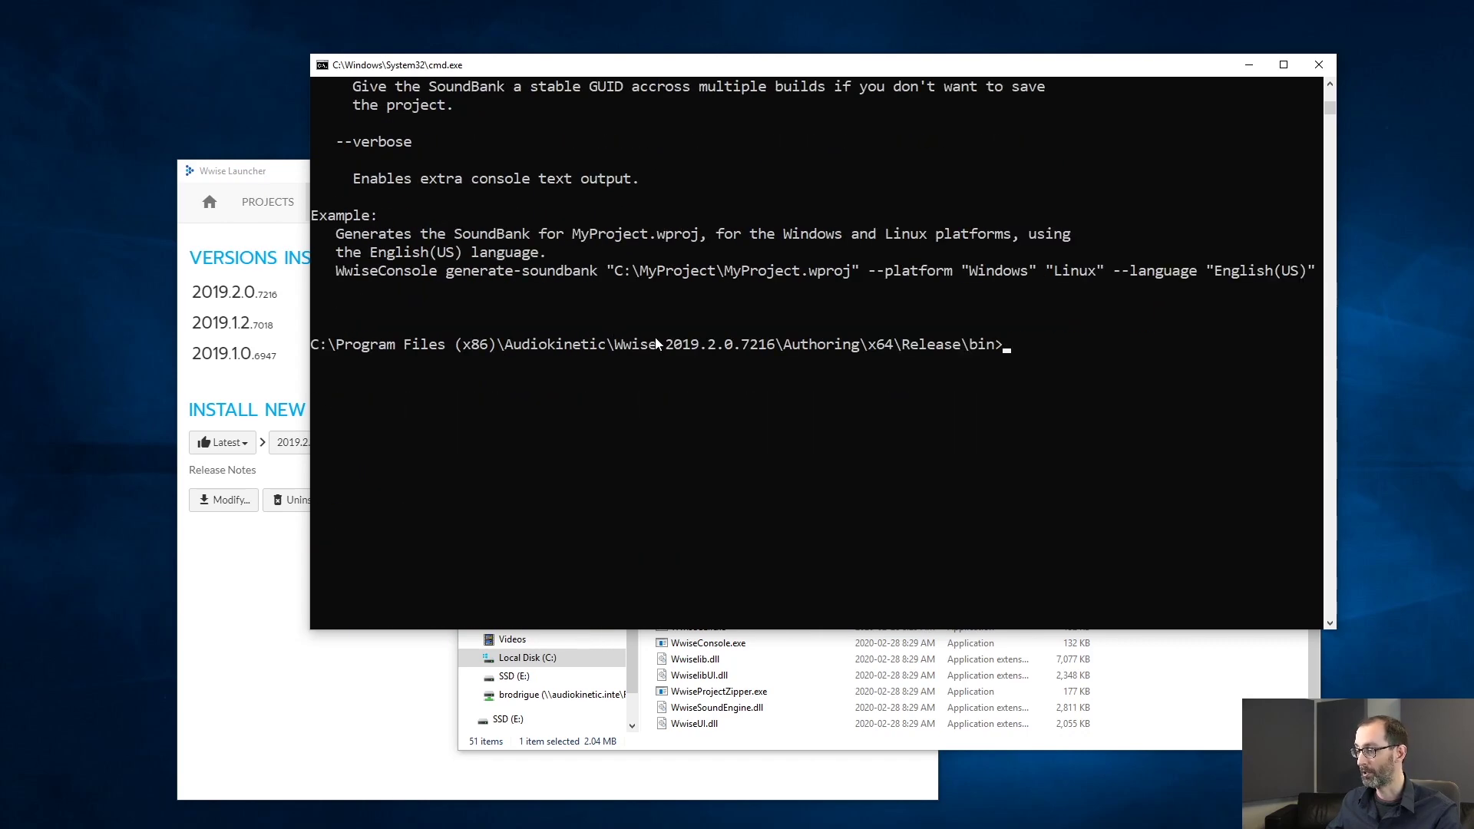
click(276, 178)
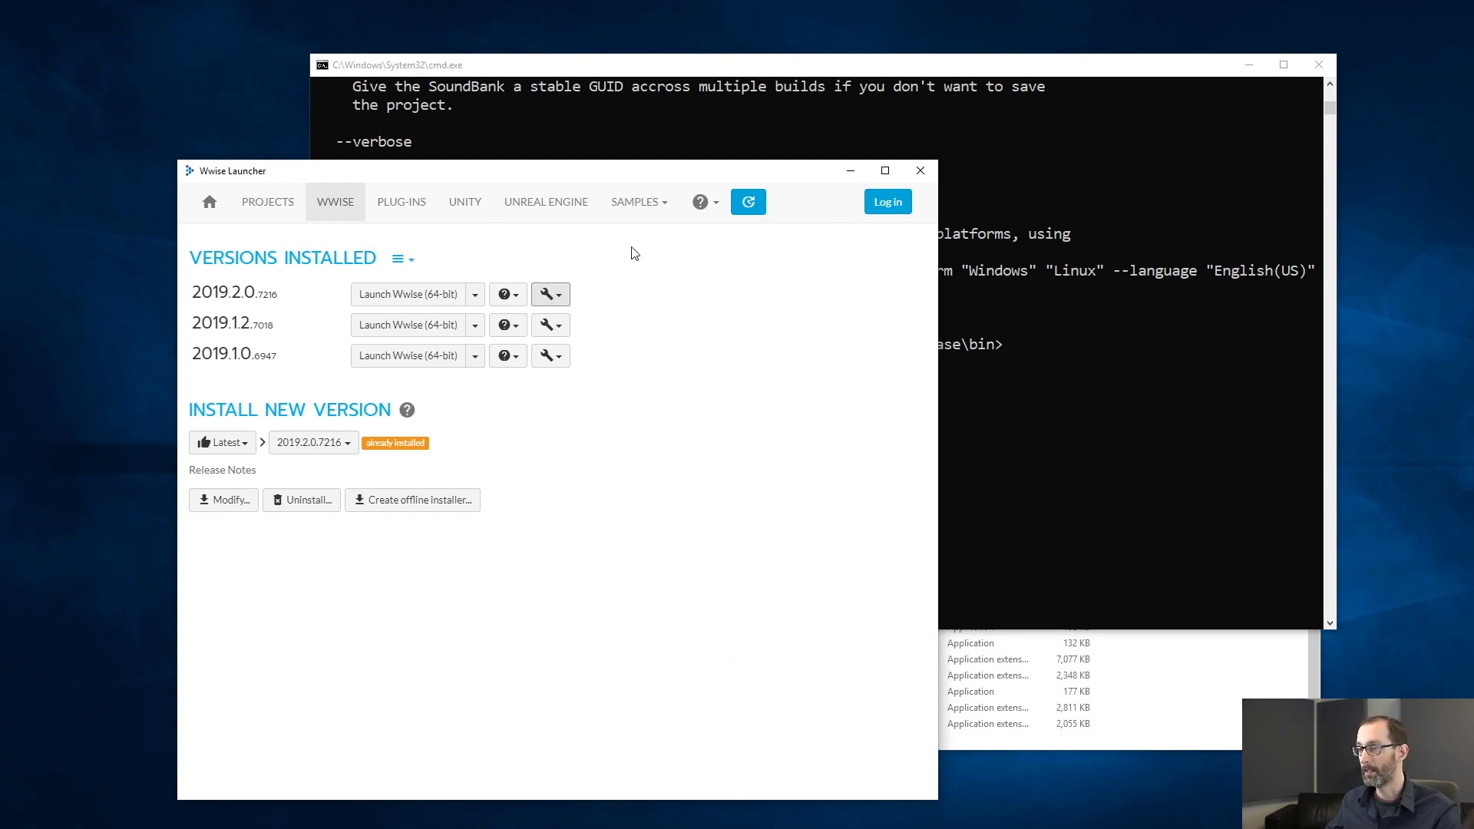
Open the Integration Demo sample's containing folder from the Launcher's Wwise samples
click(638, 202)
click(645, 264)
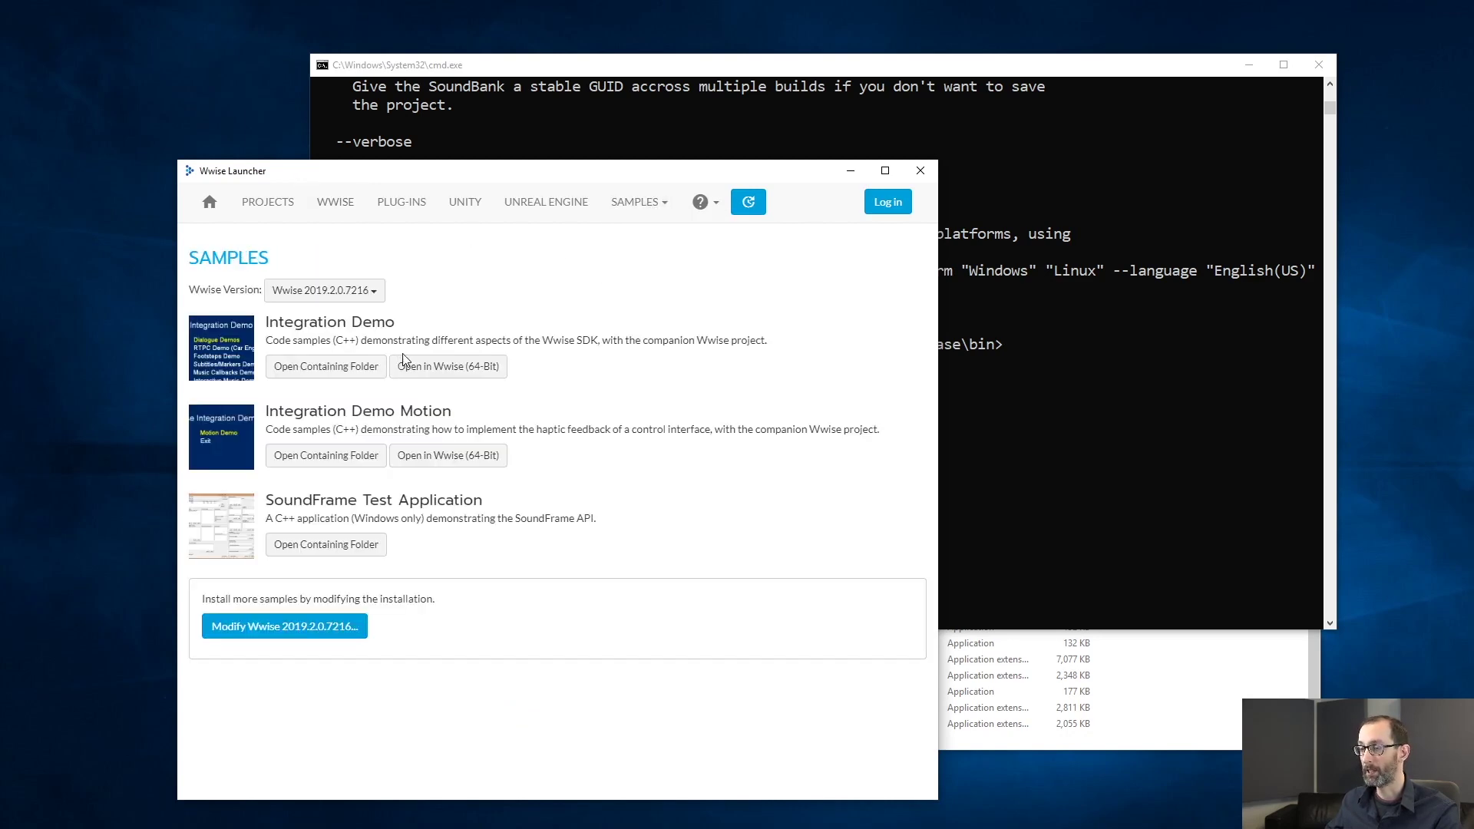
click(326, 368)
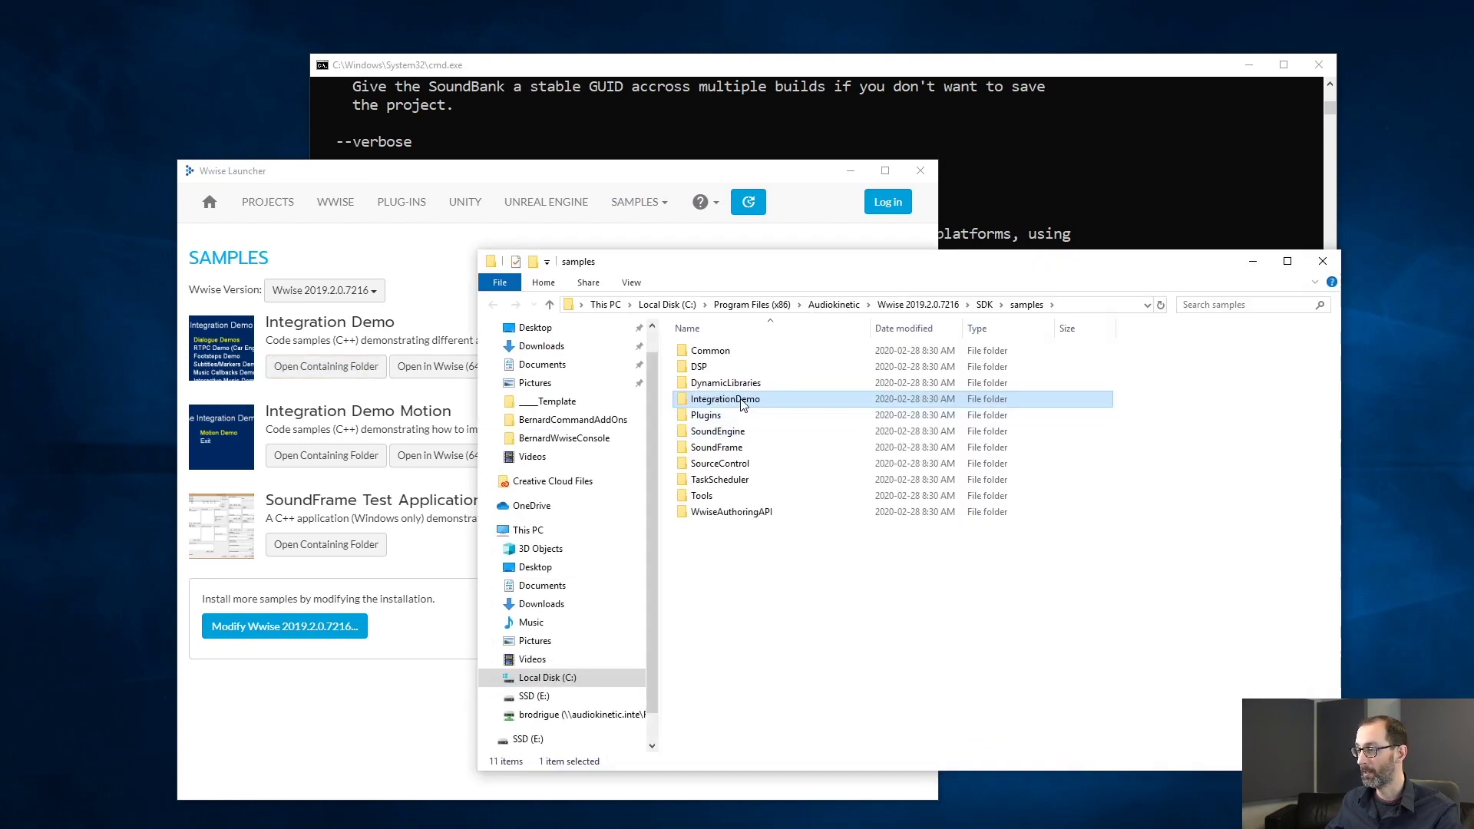
Copy the path of IntegrationDemo\WwiseProject\IntegrationDemo.wproj and recall the previous command in cmd
double_click(741, 401)
double_click(724, 454)
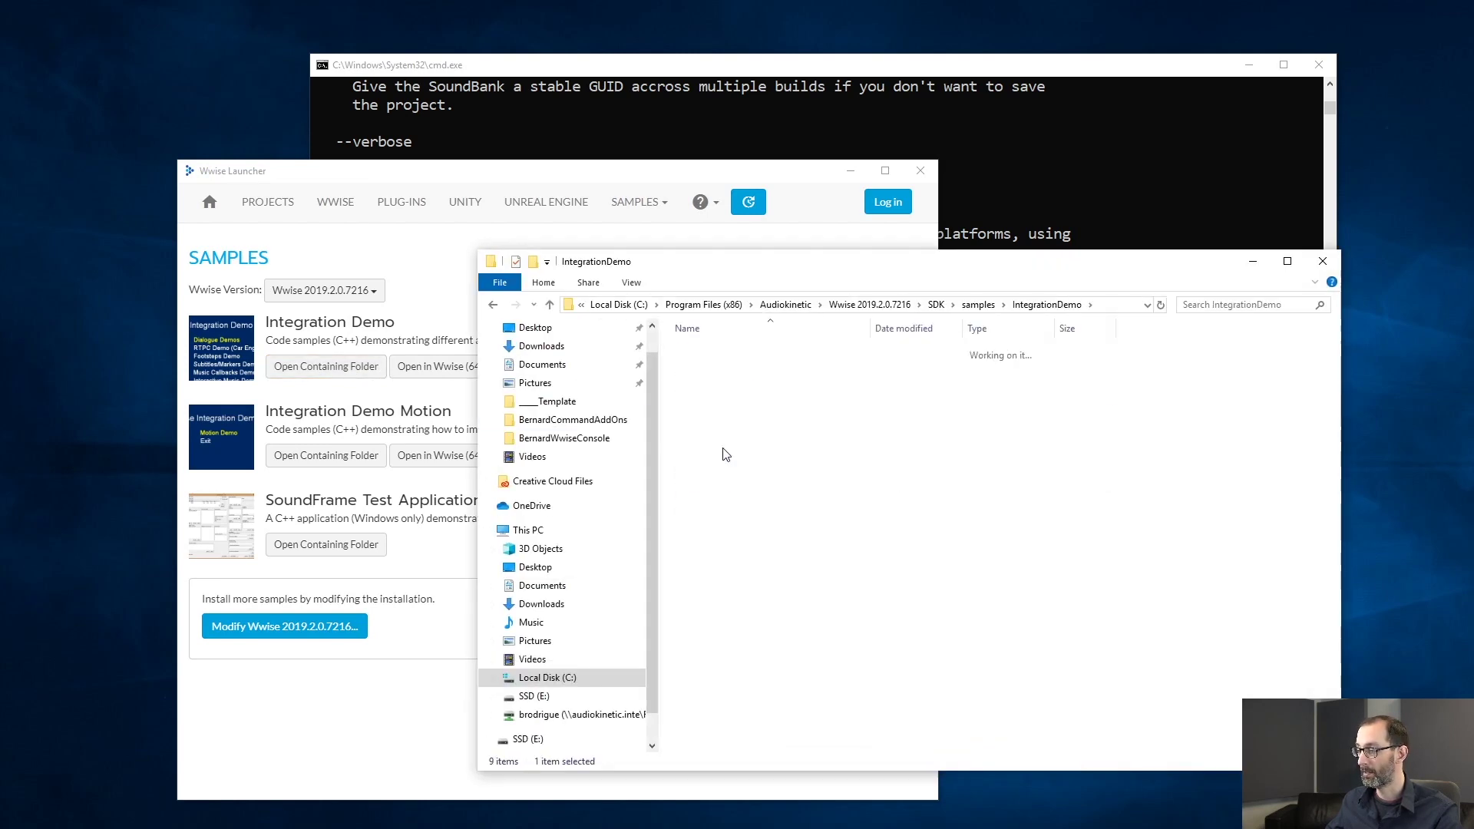
scroll(767, 690, down, 2)
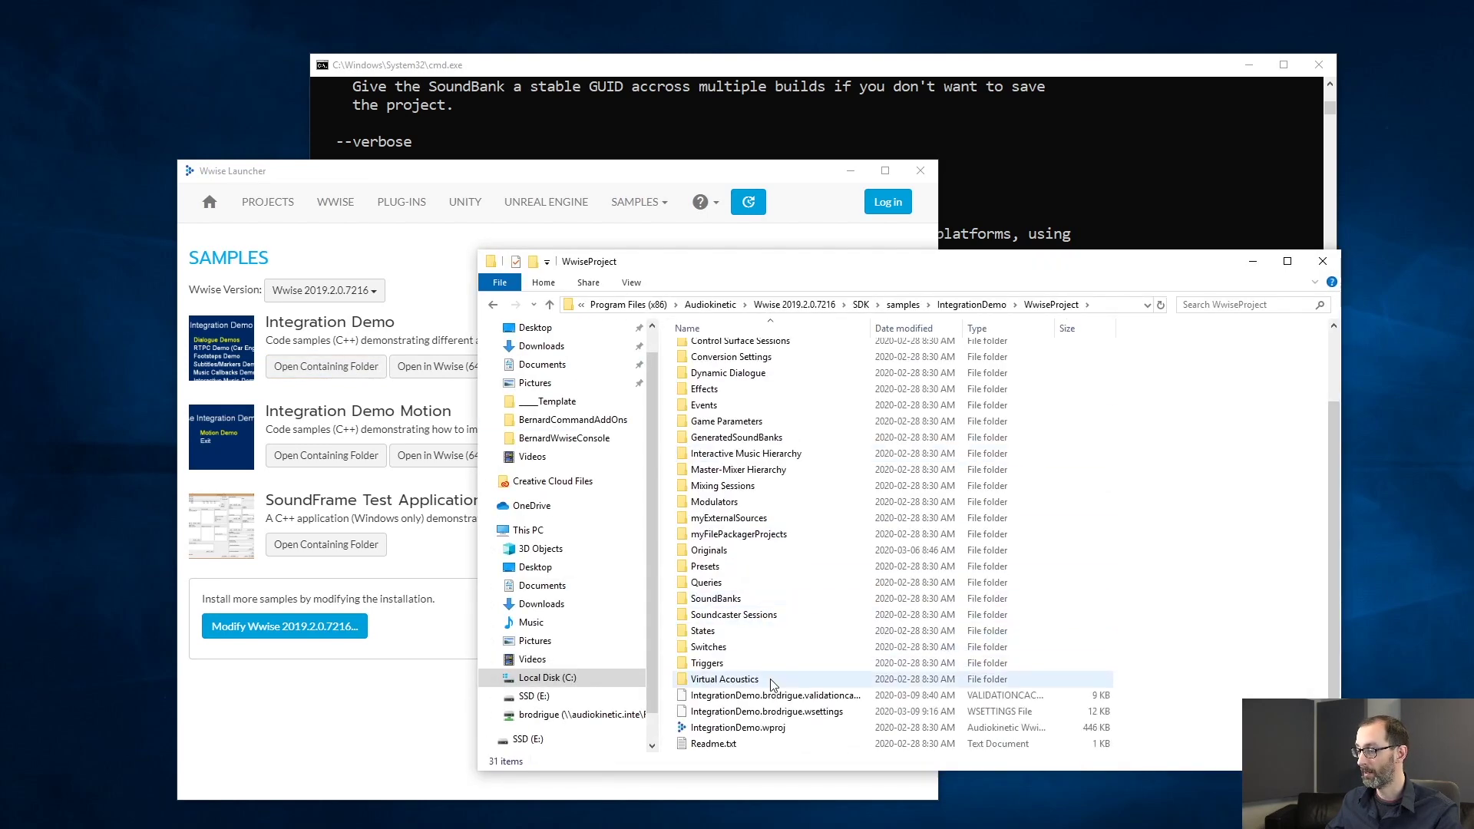
click(752, 731)
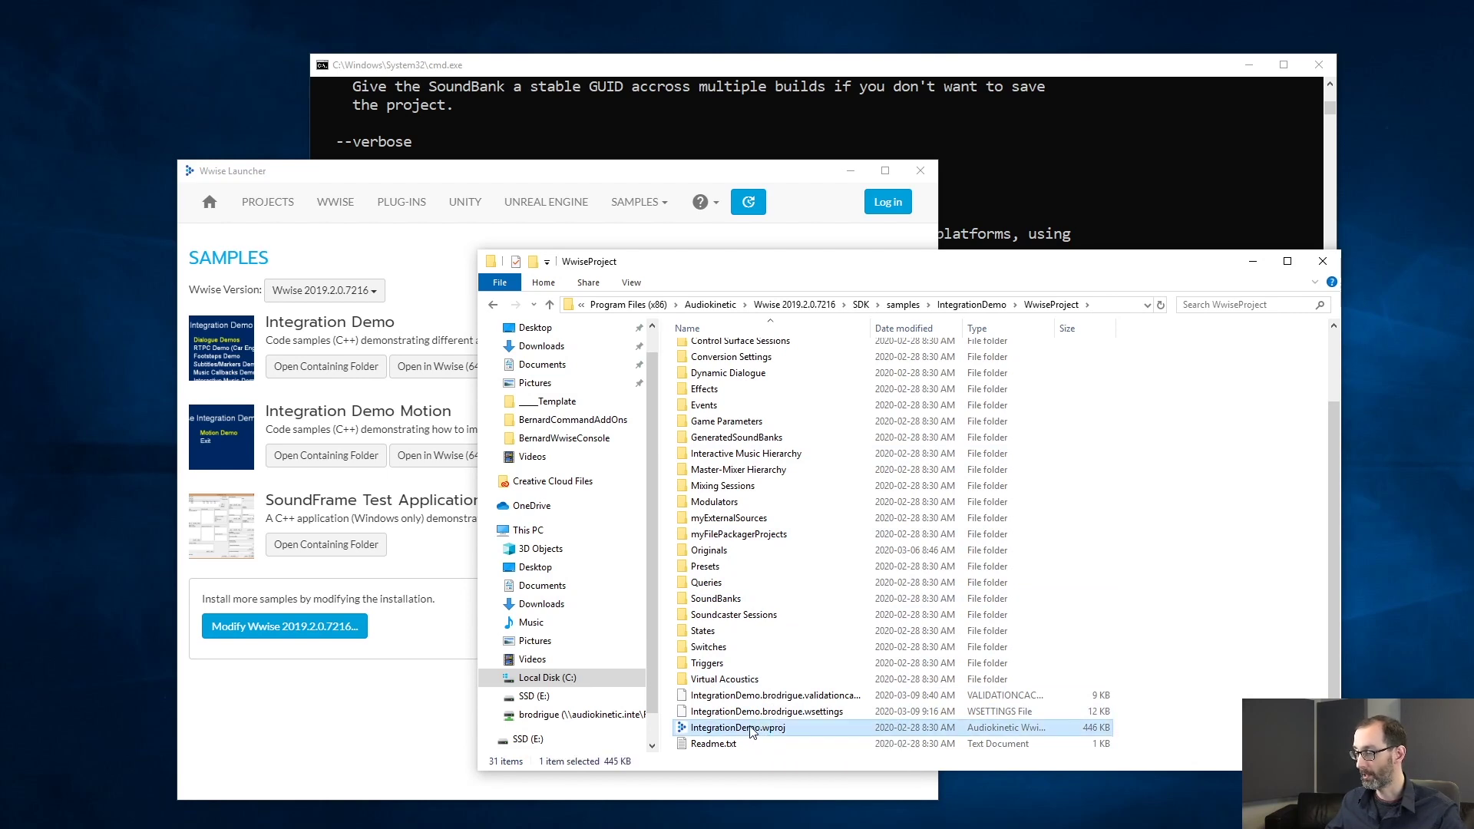
right_click(750, 732)
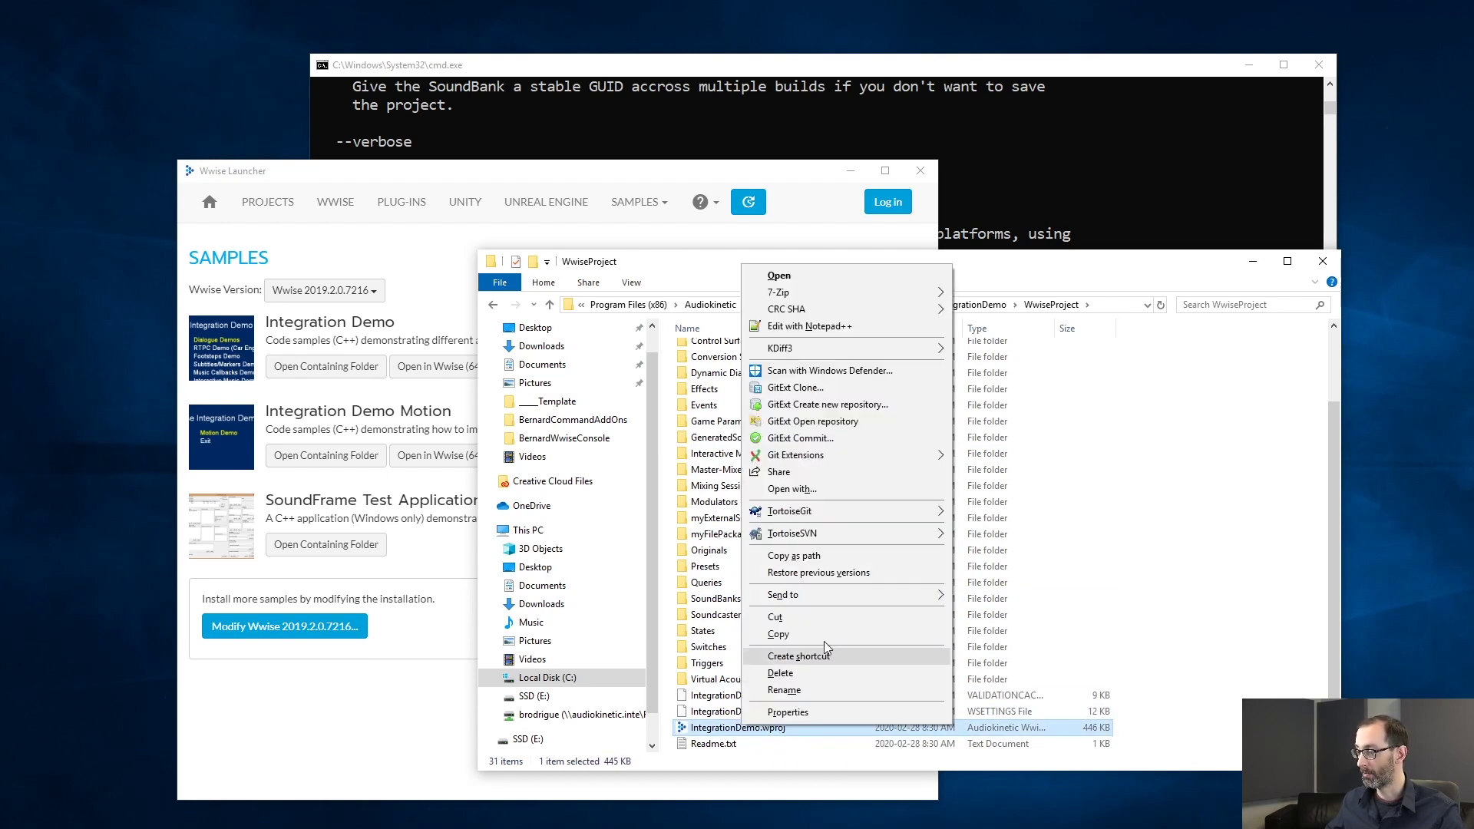
click(849, 560)
click(890, 71)
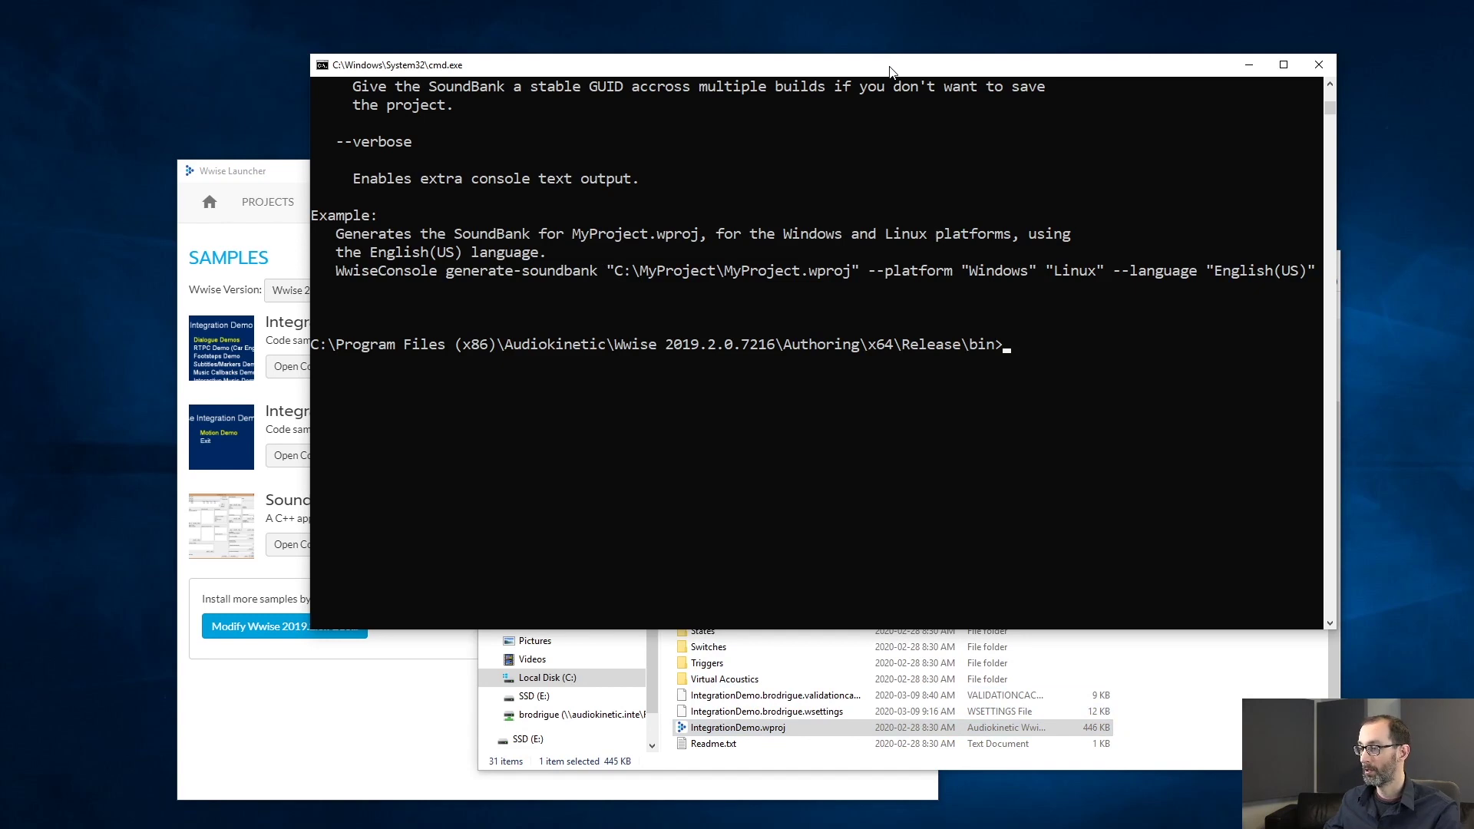
key(Up)
Replace --help with the pasted .wproj path plus --verbose --platform Windows and run the generation
key(BackSpace)
key(BackSpace)
key(BackSpace)
key(BackSpace)
key(BackSpace)
key(BackSpace)
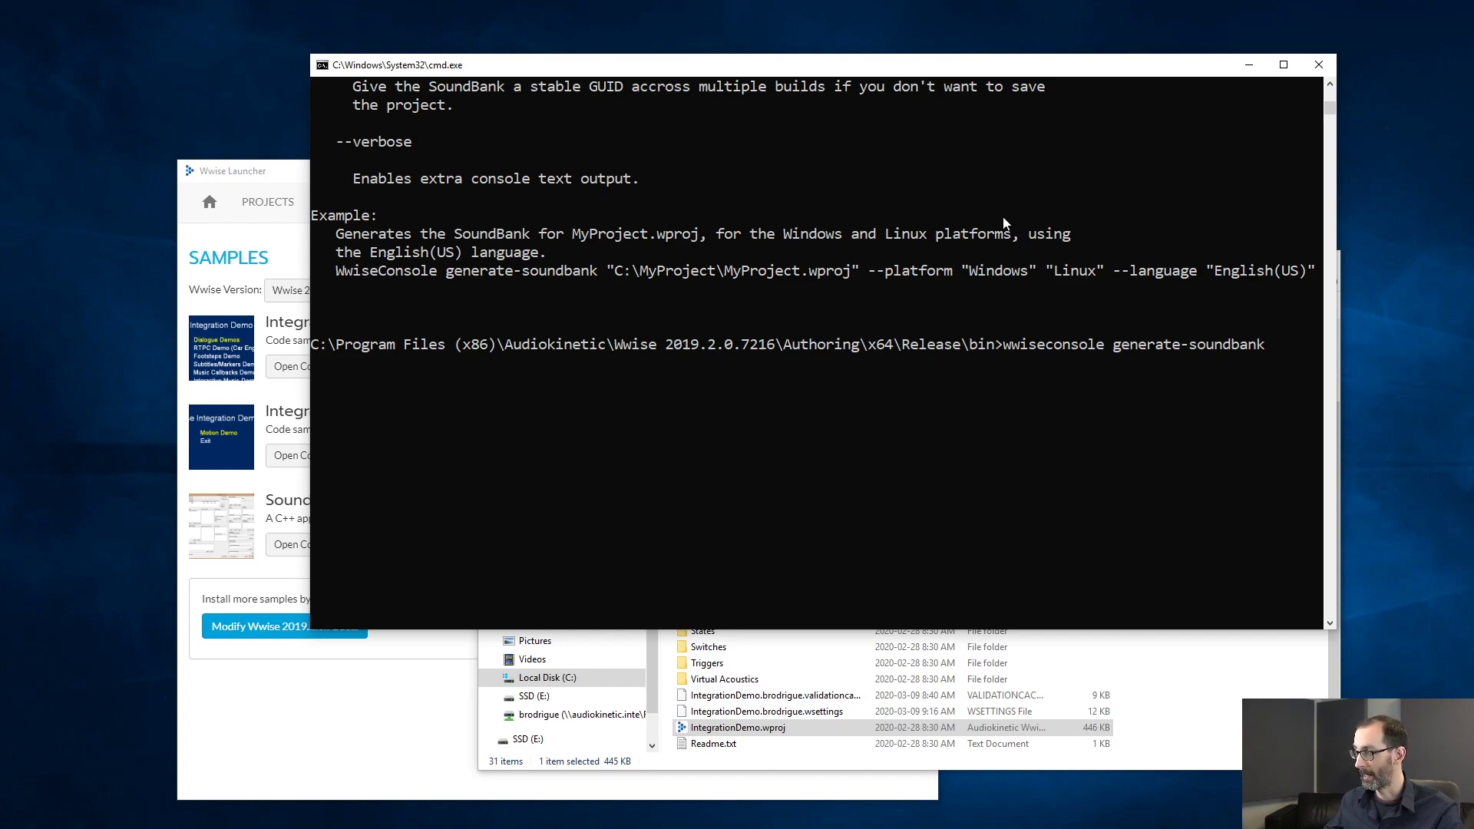
key(ctrl+v)
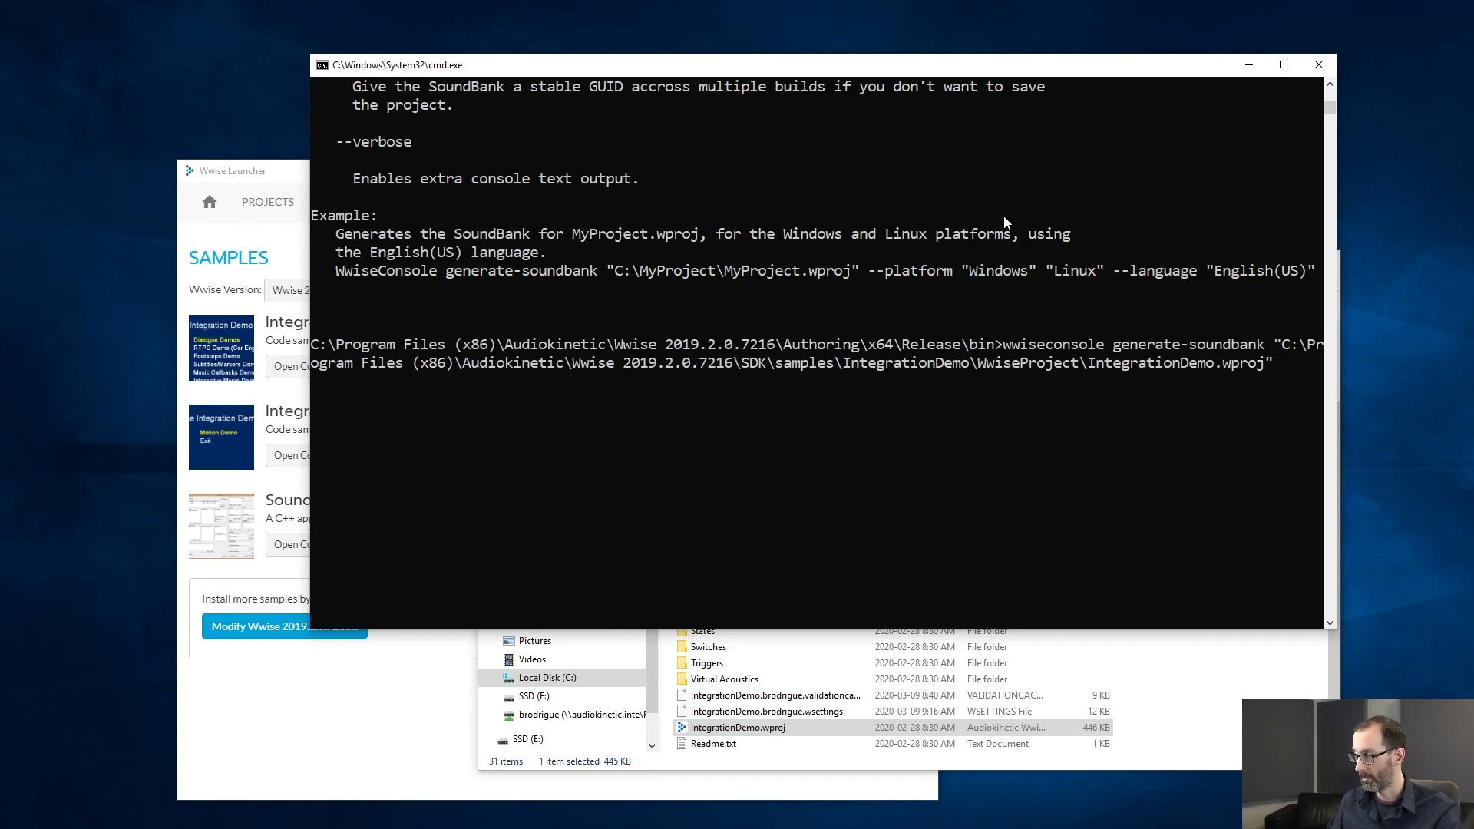
text(--verbode)
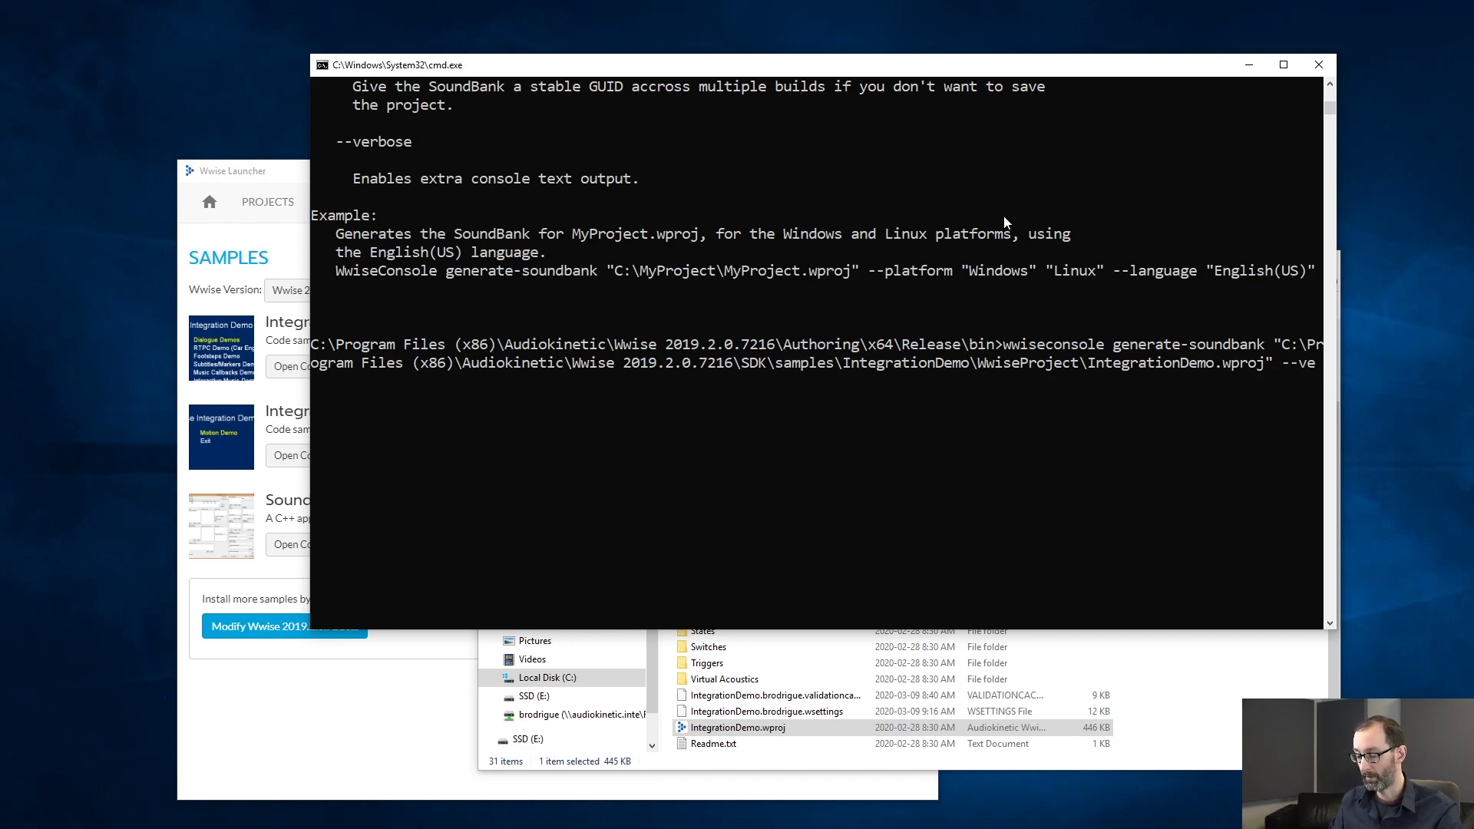
key(BackSpace)
key(BackSpace)
text(se)
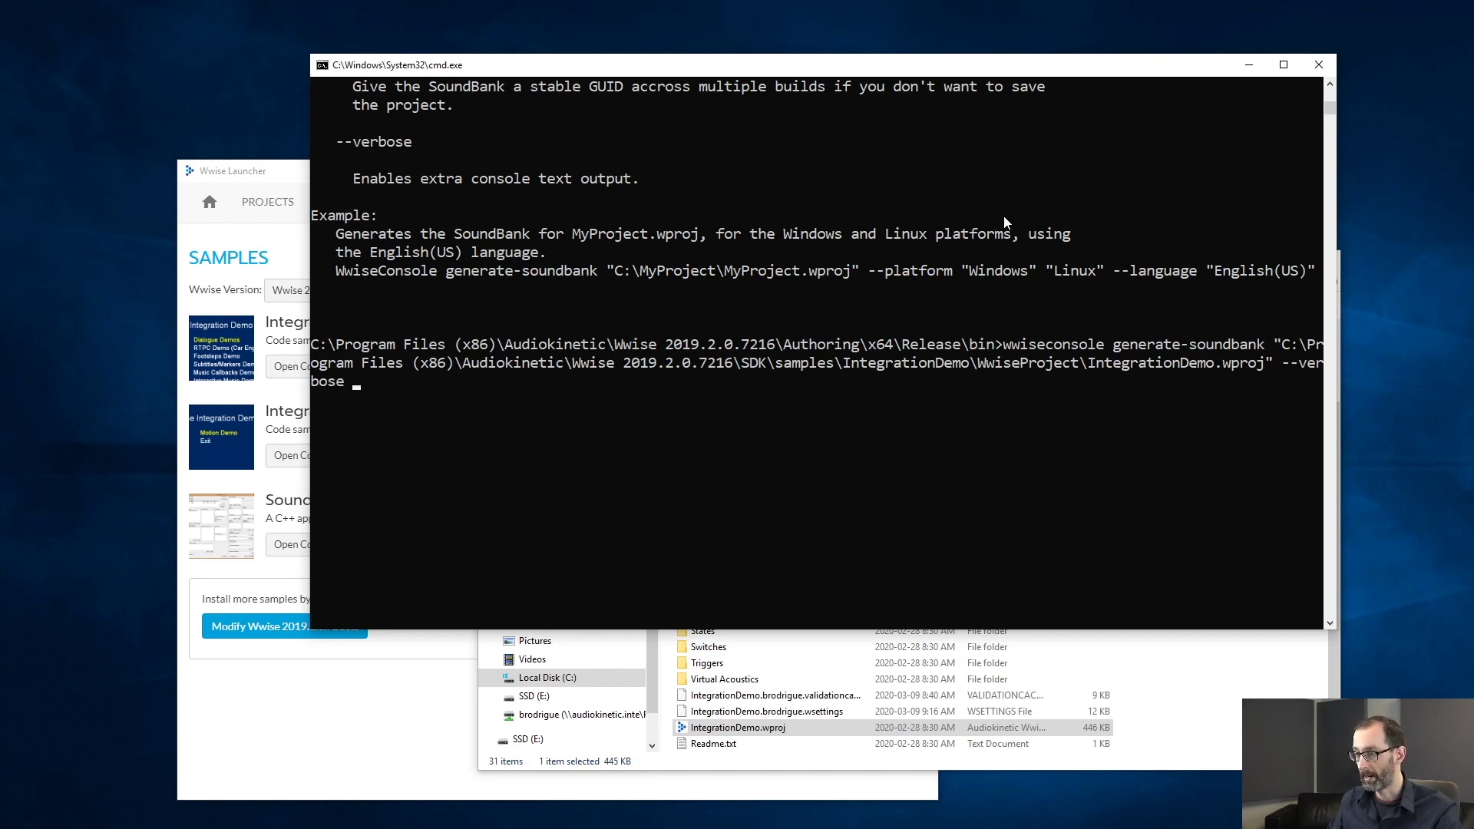
text( --)
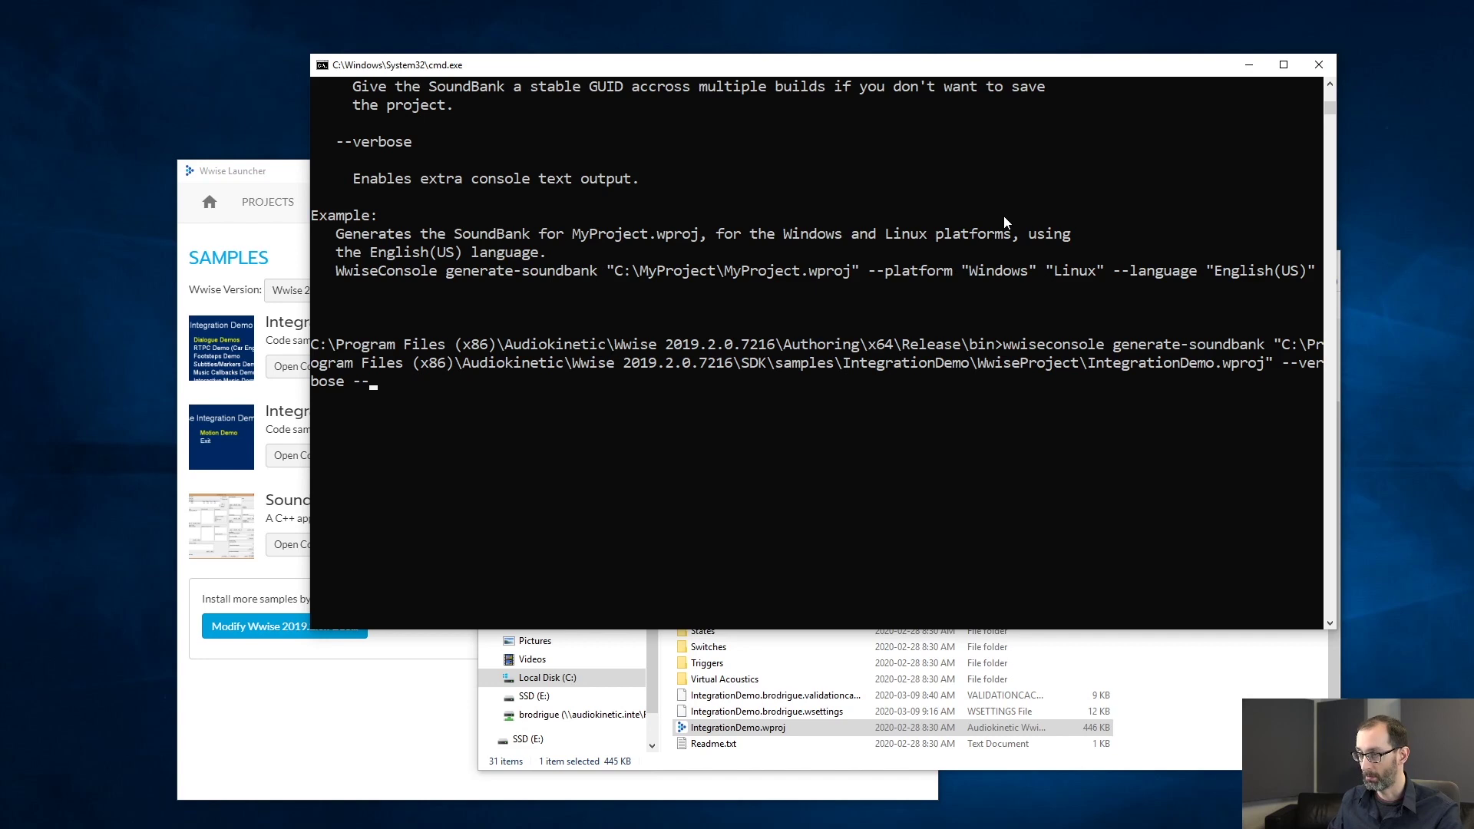
text(platf)
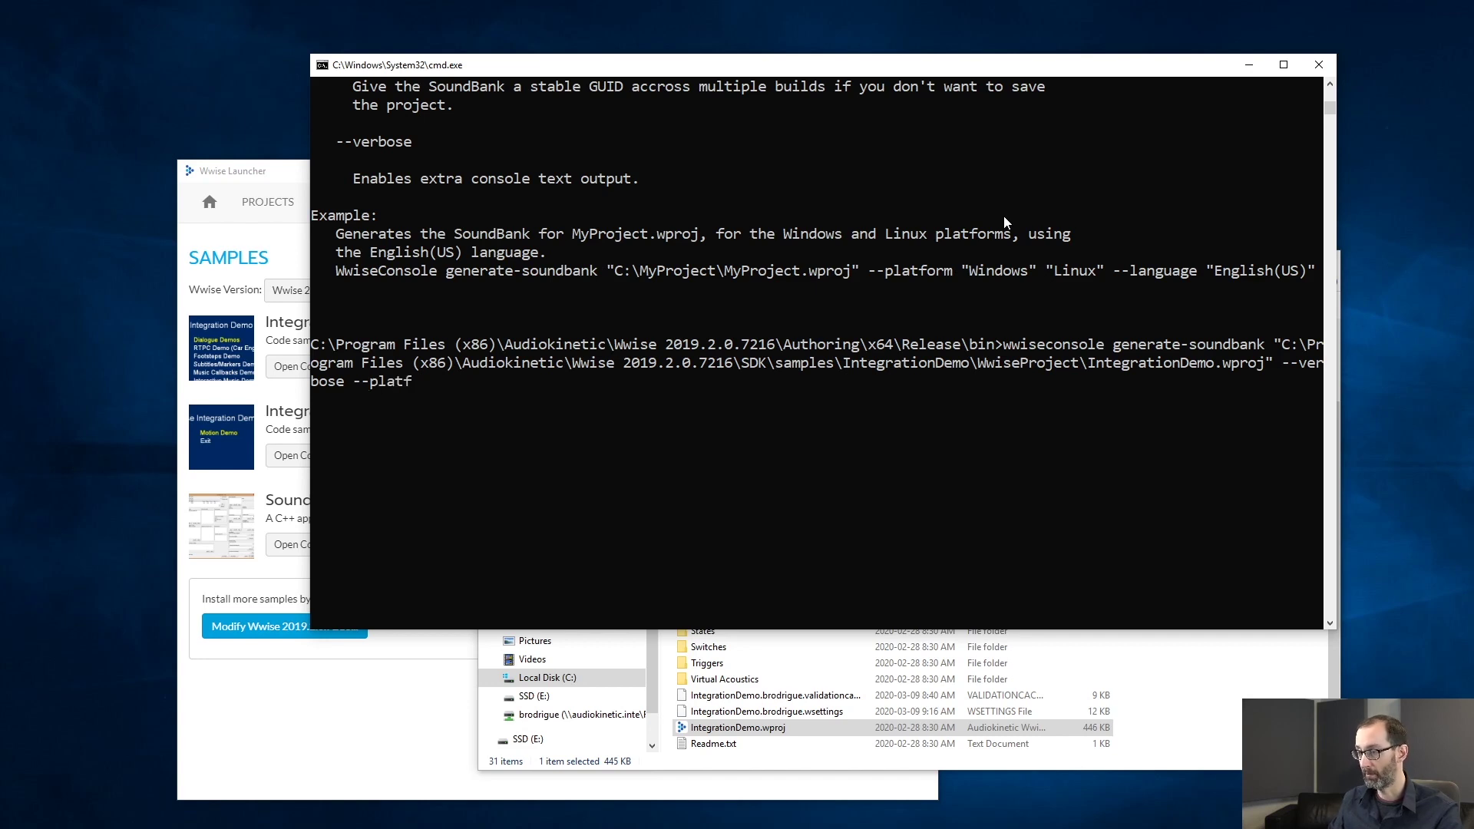
text(orm Windows)
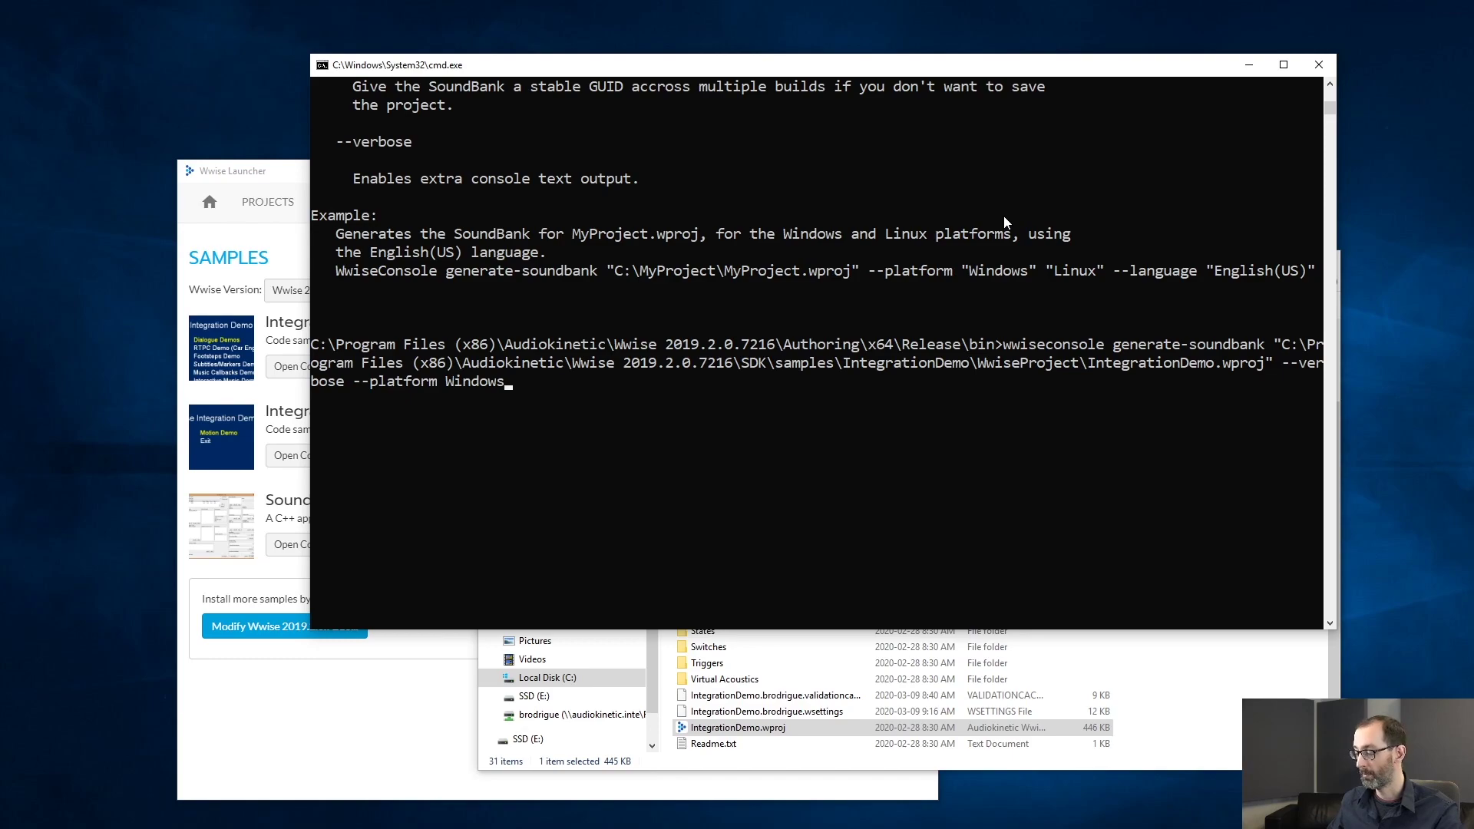
key(Return)
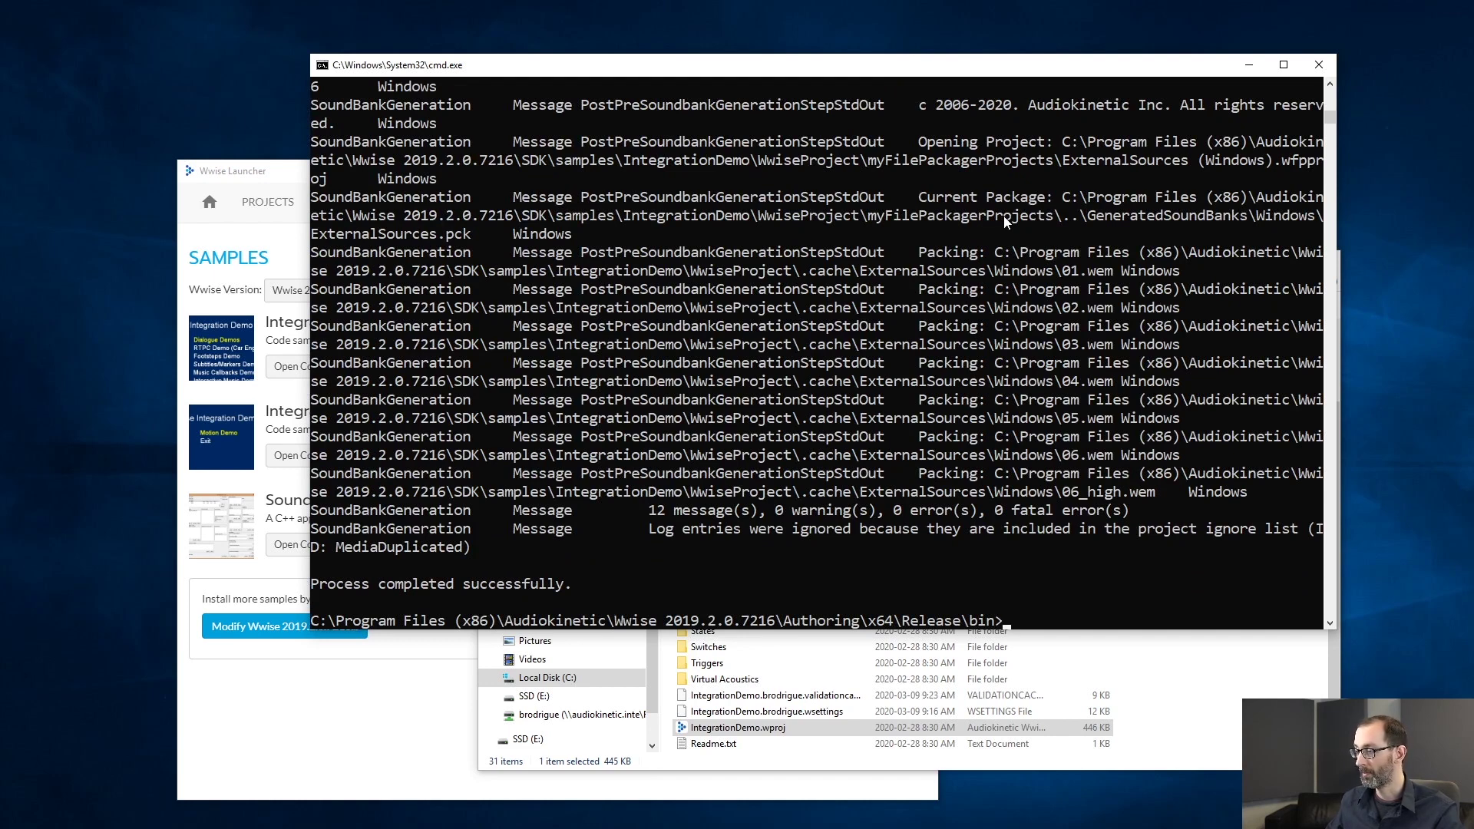
scroll(1004, 221, down, 1)
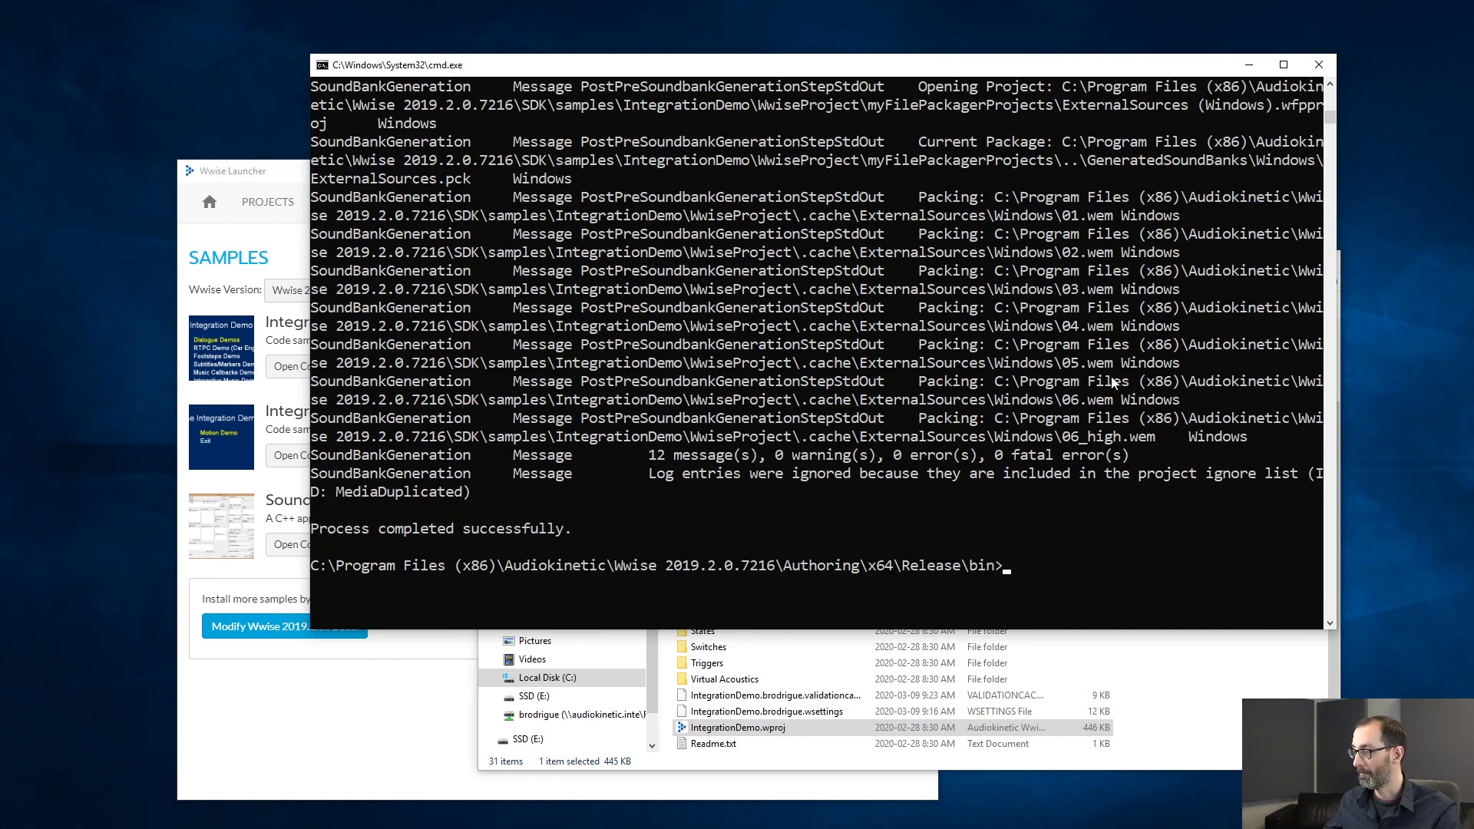